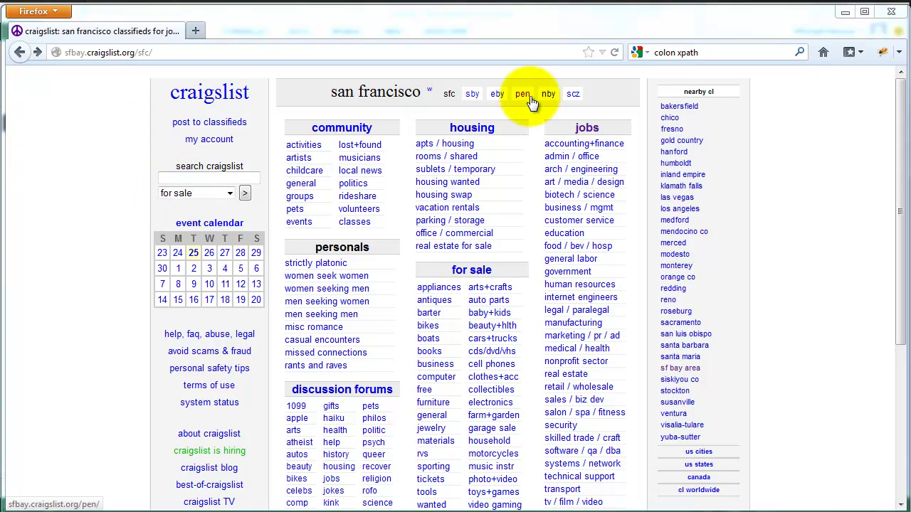
- Search the San Francisco Craigslist jobs for 'analyst'
left_click(585, 129)
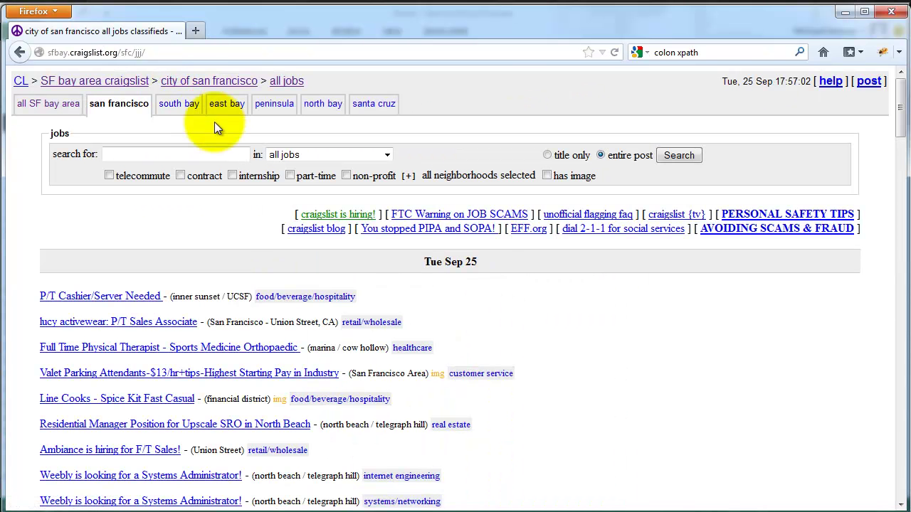
left_click(197, 154)
type("a")
left_click(146, 171)
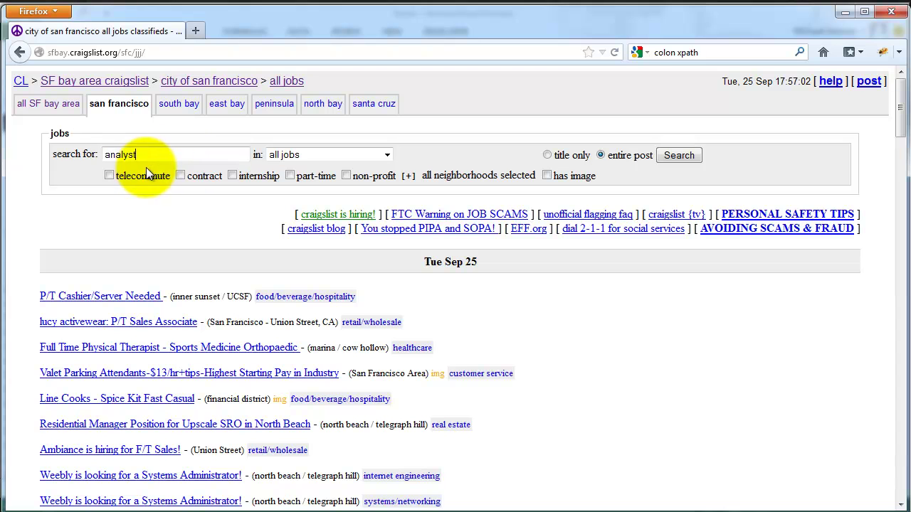
key("Return")
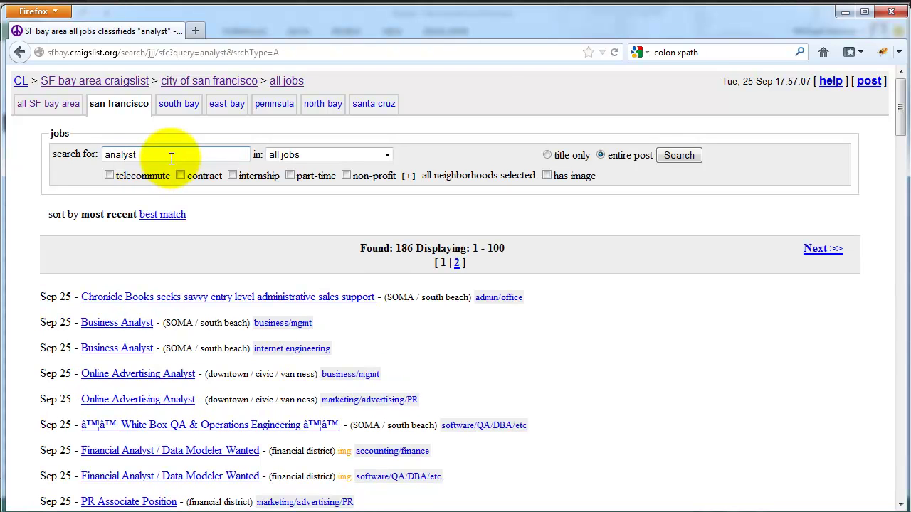
- Open the analyst results as an RSS feed and select its address
scroll(601, 304, "down", 10)
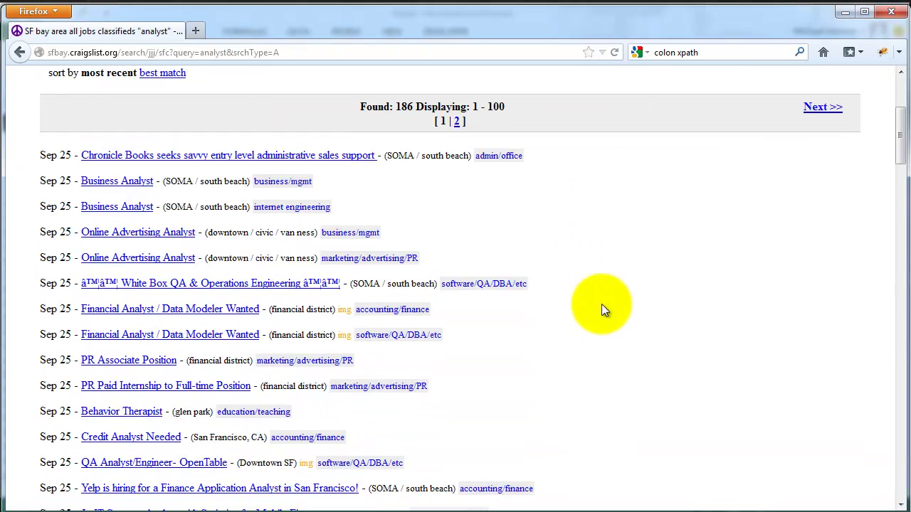
scroll(605, 313, "down", 20)
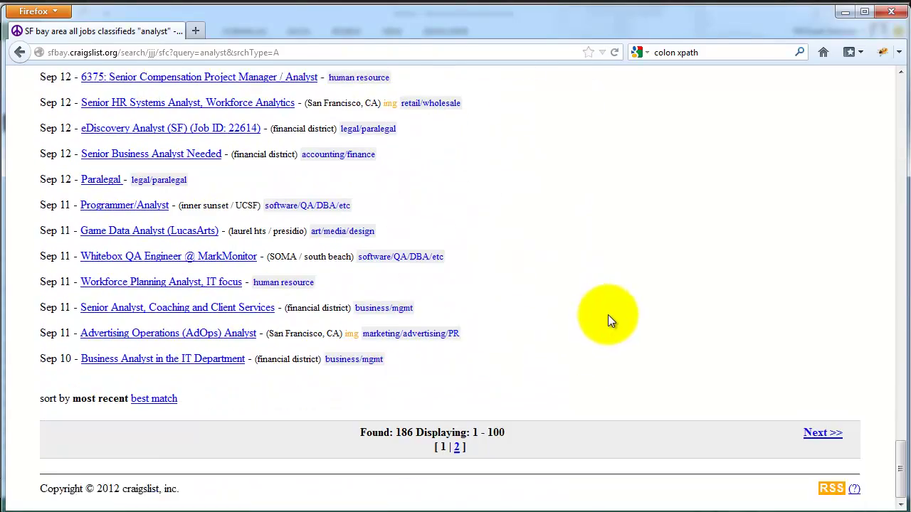
left_click(832, 478)
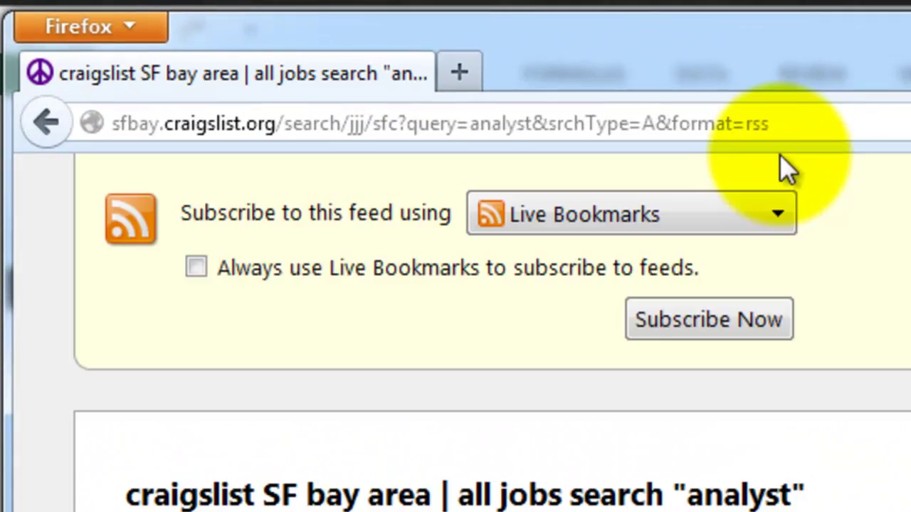
left_click(803, 122)
key("ctrl+c")
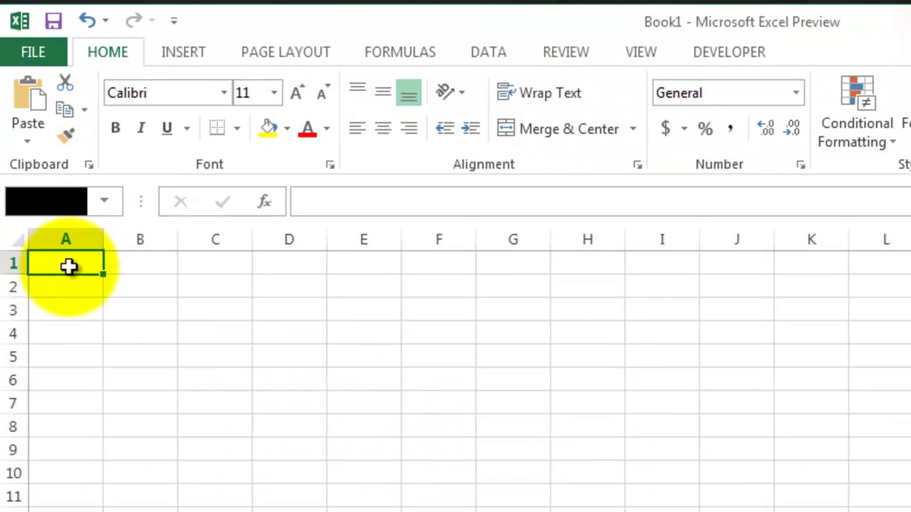
- Paste the feed address as text into A1, then enter =WEBSERVICE(A1) in A2 to fetch the XML
right_click(69, 266)
left_click(121, 372)
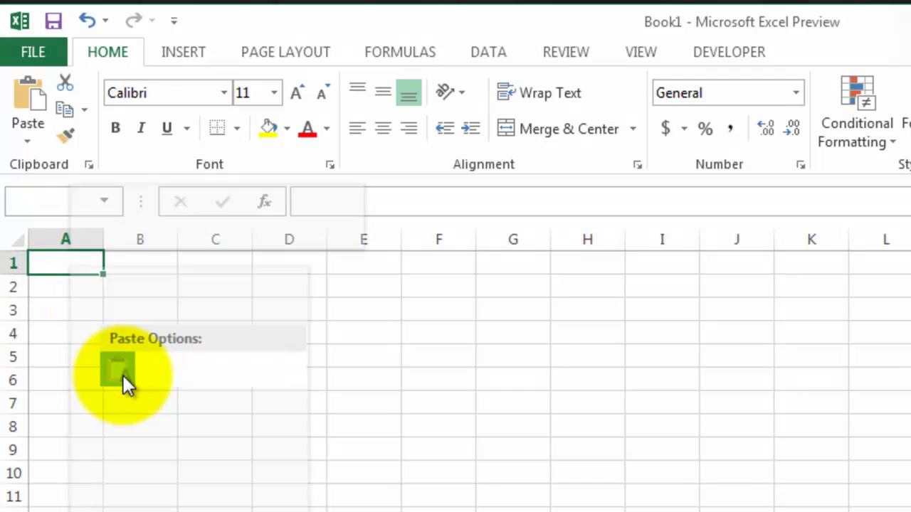
left_click(62, 280)
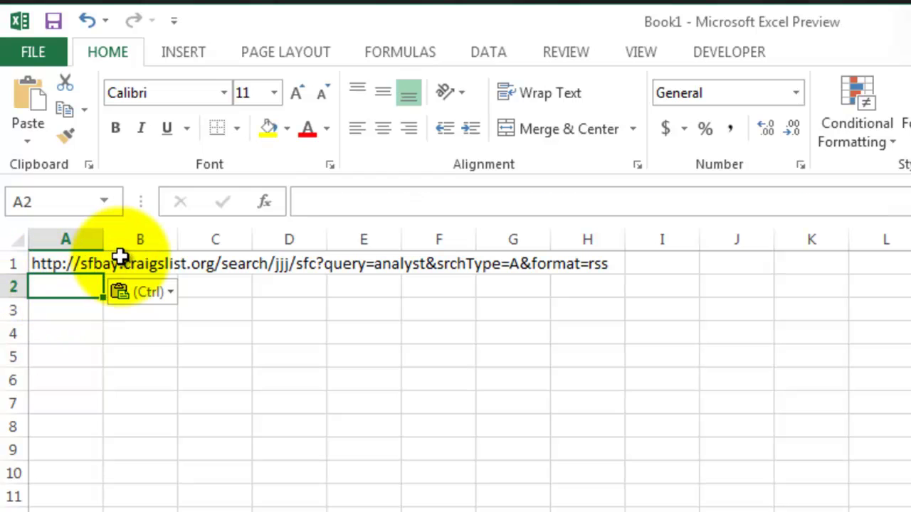
type("=we")
key("Tab")
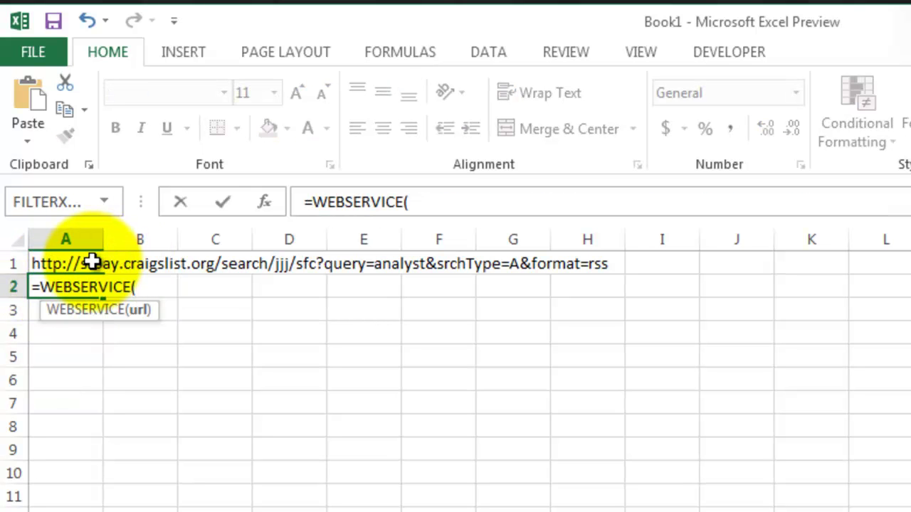
left_click(41, 263)
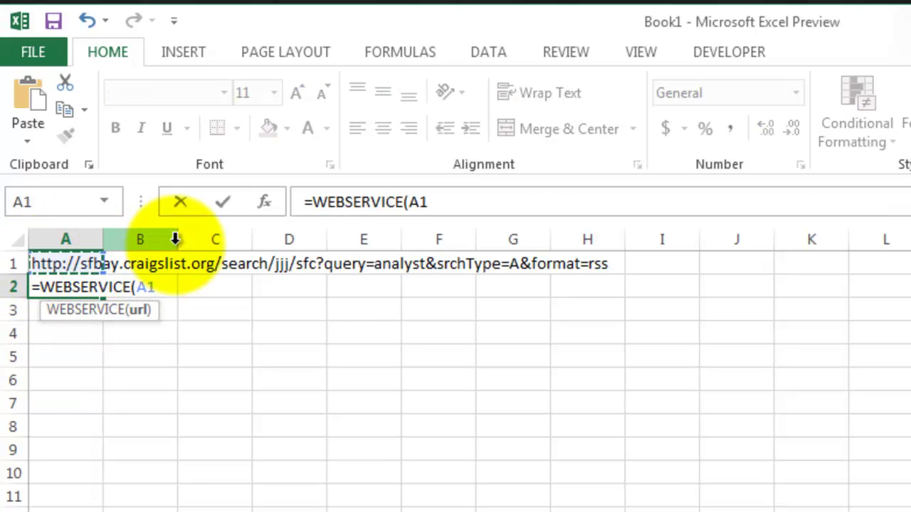
key("Return")
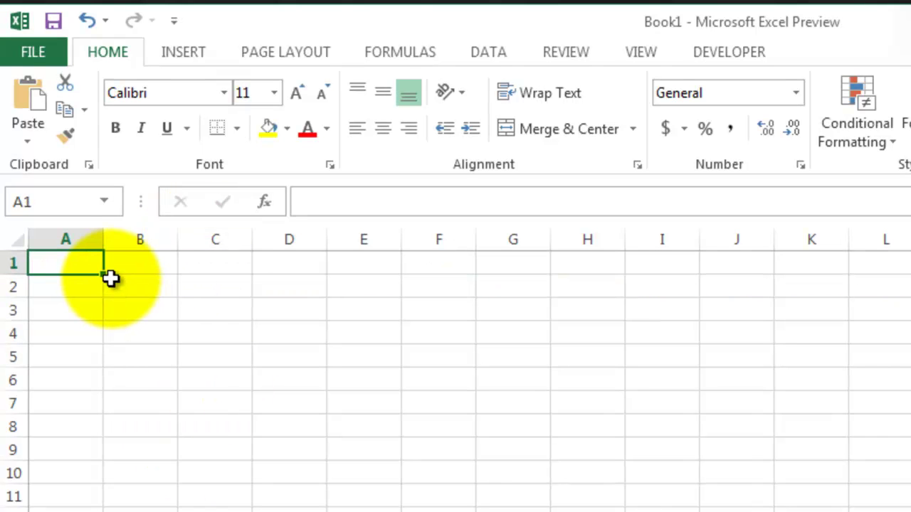
- Enter the headers Date, Title, Link and Description across A1:D1
type("Date")
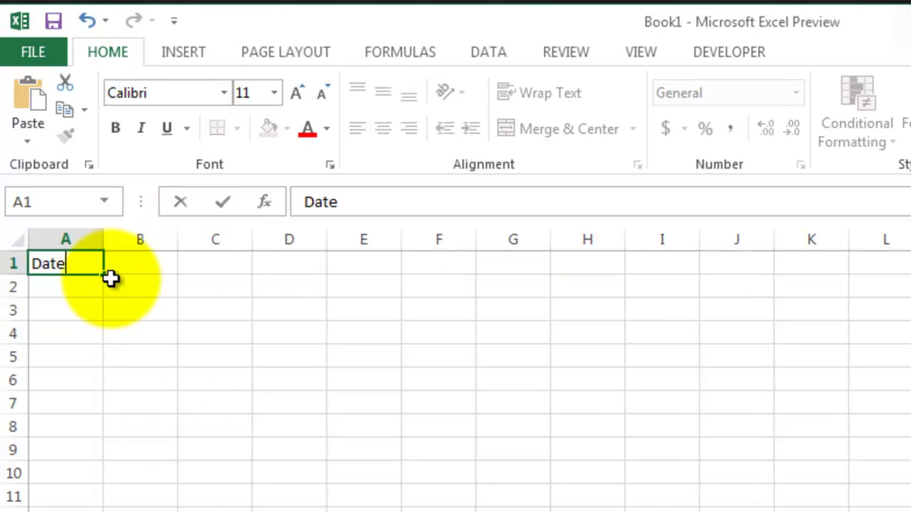
key("Tab")
type("Title")
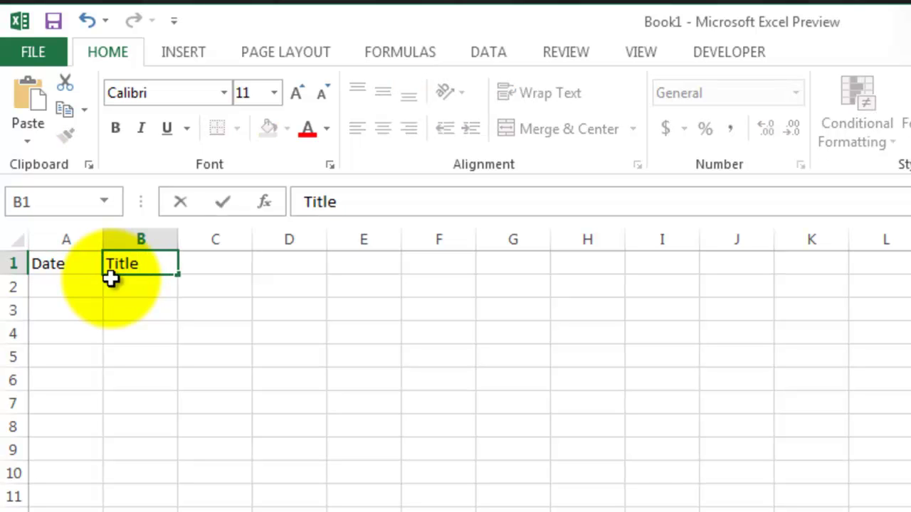
key("Tab")
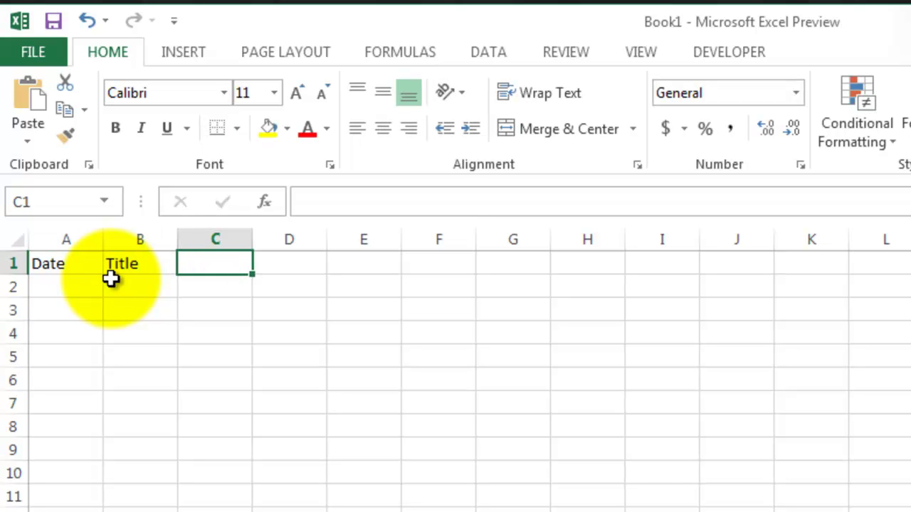
type("Link")
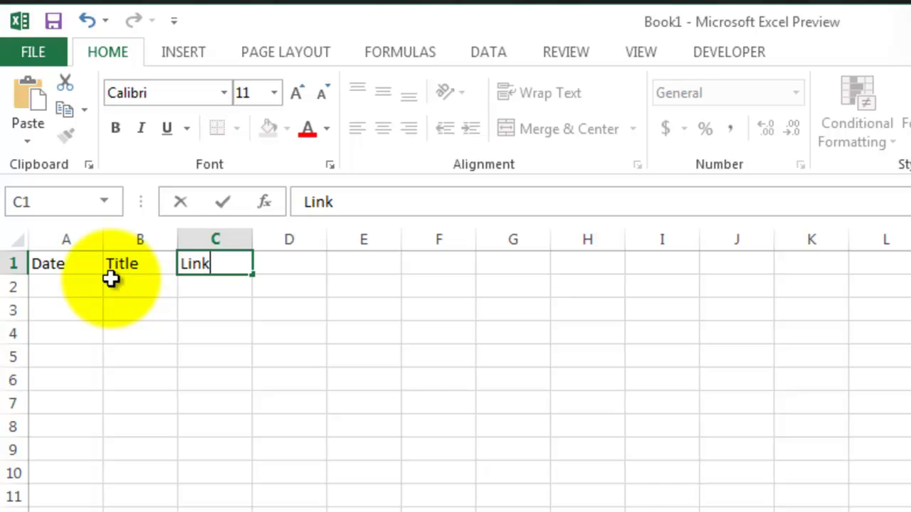
key("Tab")
type("Des")
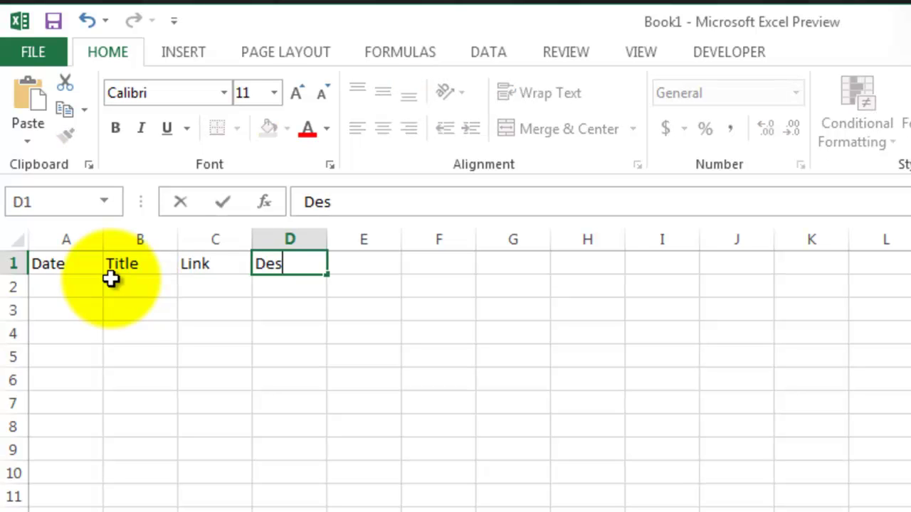
type("cription")
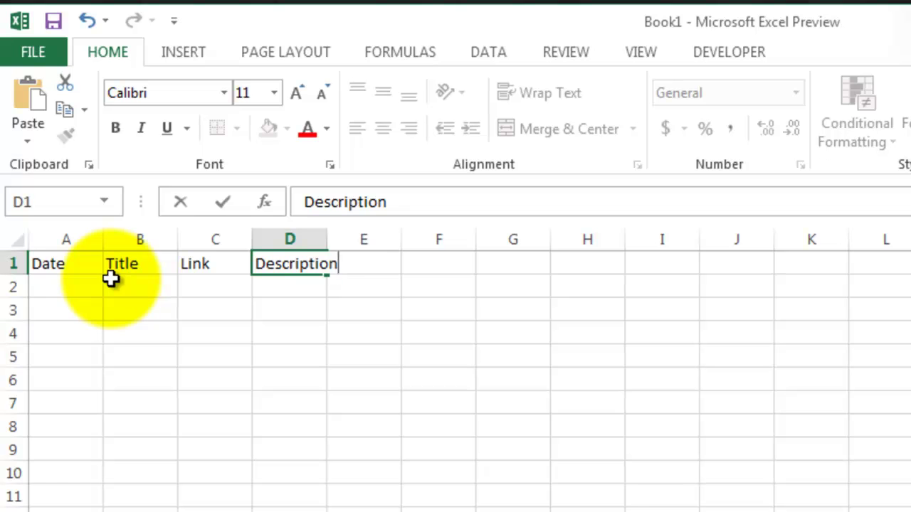
key("Tab")
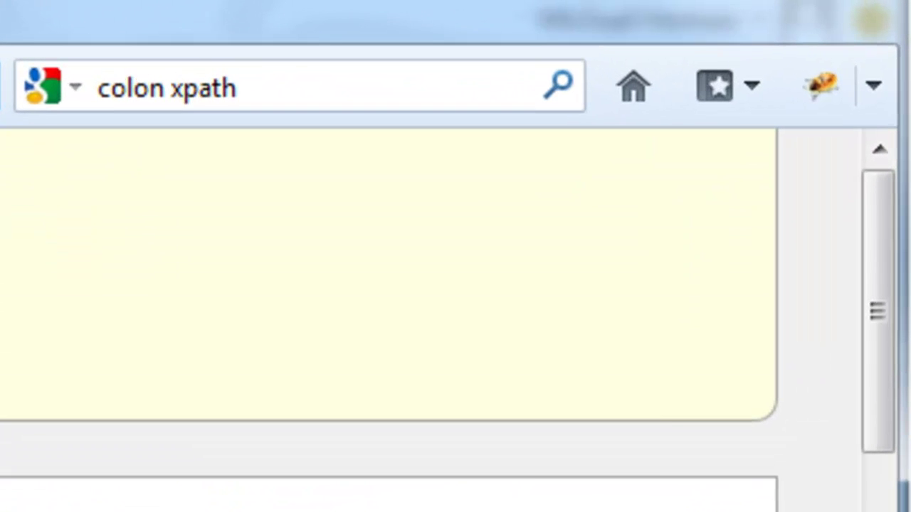
- In Firebug's Net panel, reload the feed, view its XML response, and copy the dc:date XPath
left_click(825, 82)
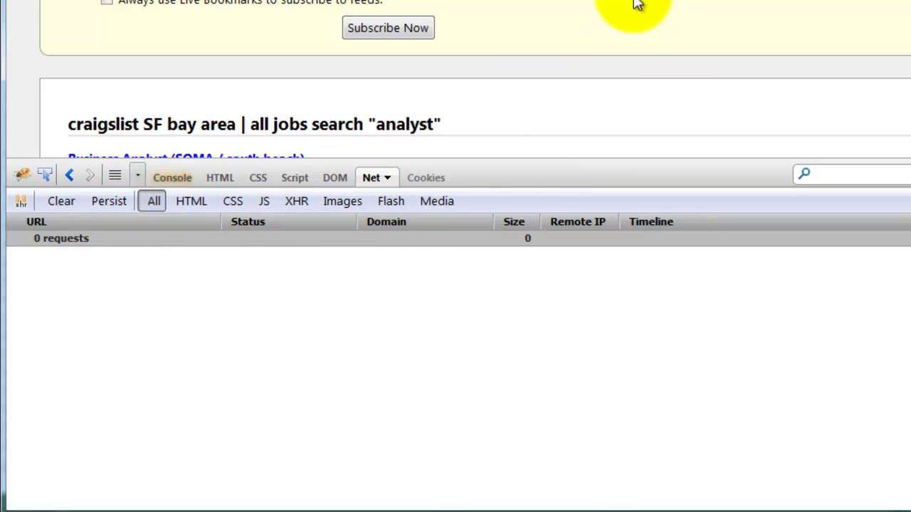
key("F5")
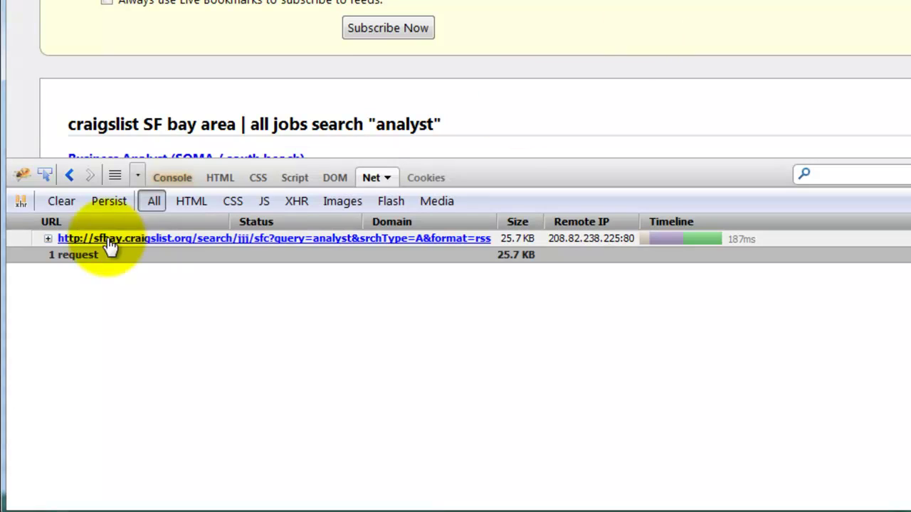
left_click(48, 239)
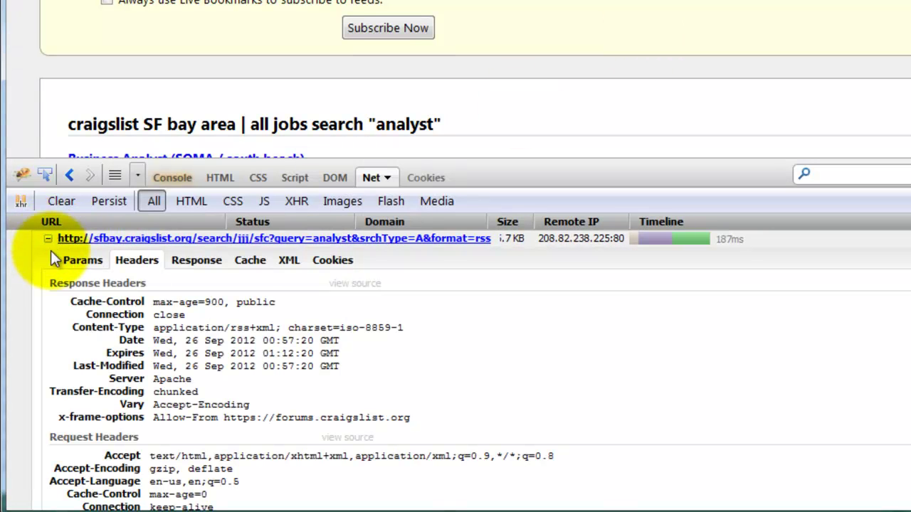
left_click(288, 261)
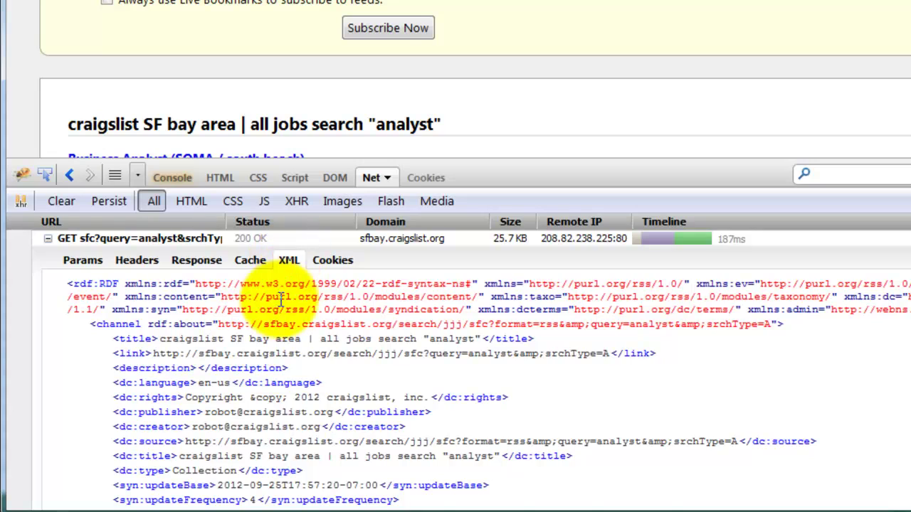
scroll(285, 284, "down", 8)
scroll(279, 306, "down", 12)
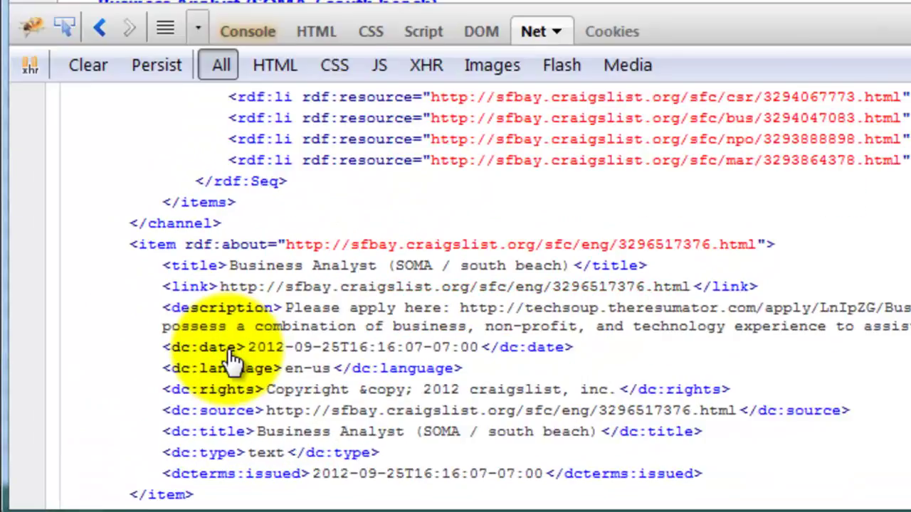
right_click(230, 352)
left_click(309, 396)
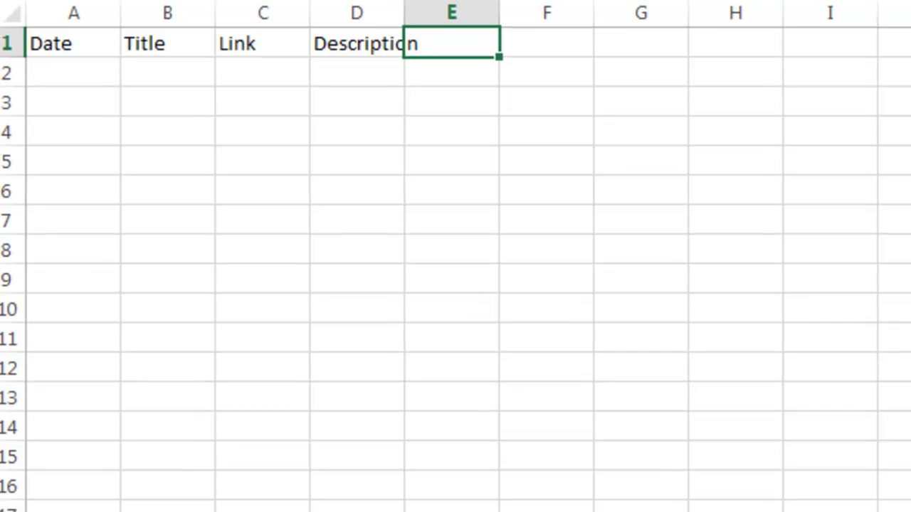
- Select A2:A26 and start =FILTERXML(Sheet1!$A$2, with an absolute reference to the feed XML
left_click(82, 77)
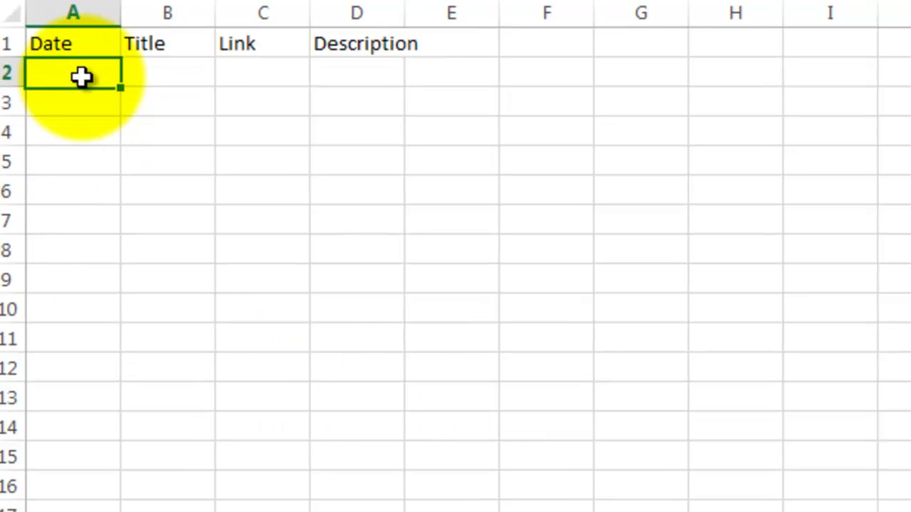
scroll(95, 204, "down", 2)
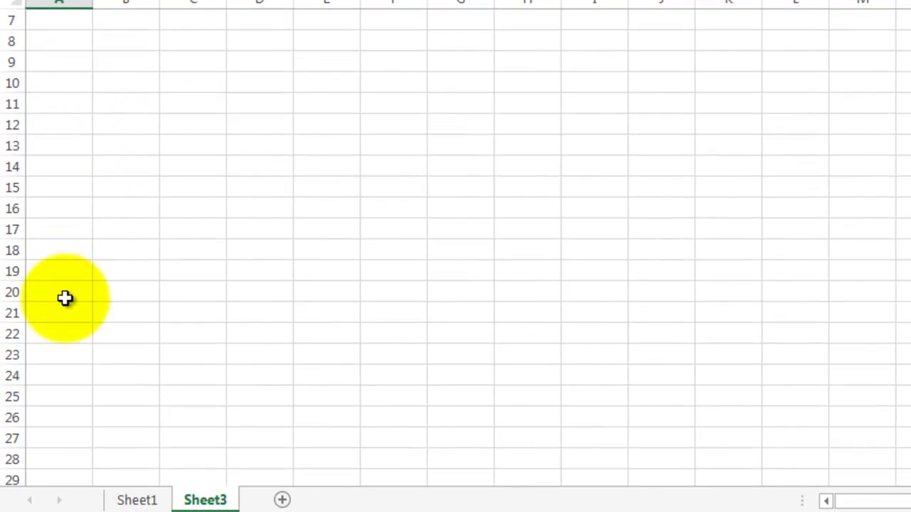
left_click(61, 419, "shift")
scroll(61, 419, "up", 2)
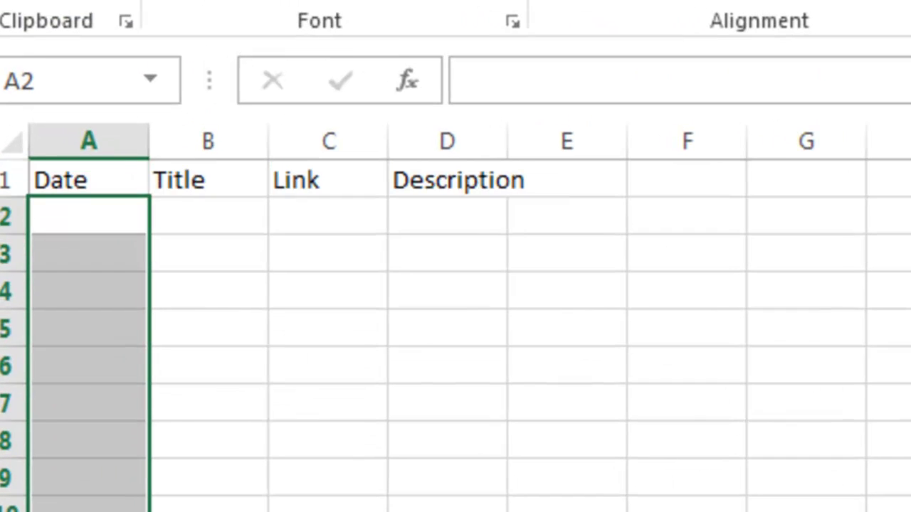
key("F2")
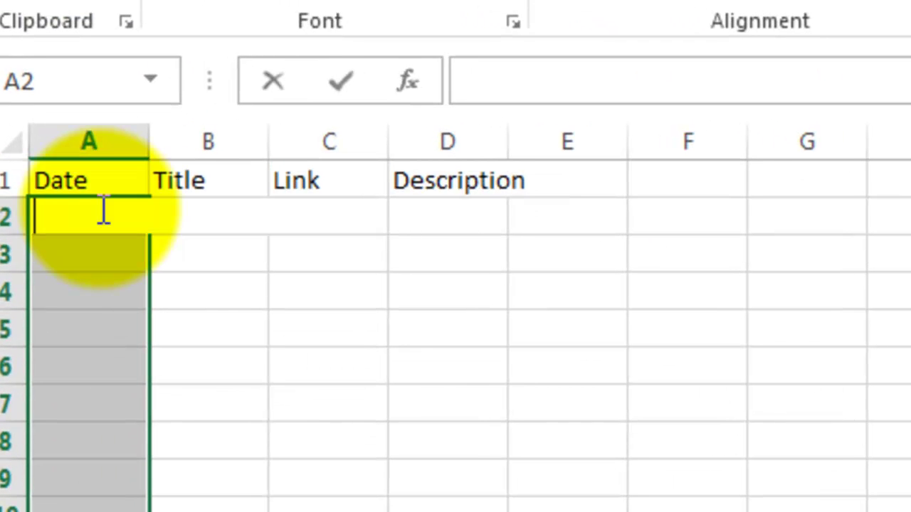
type("=")
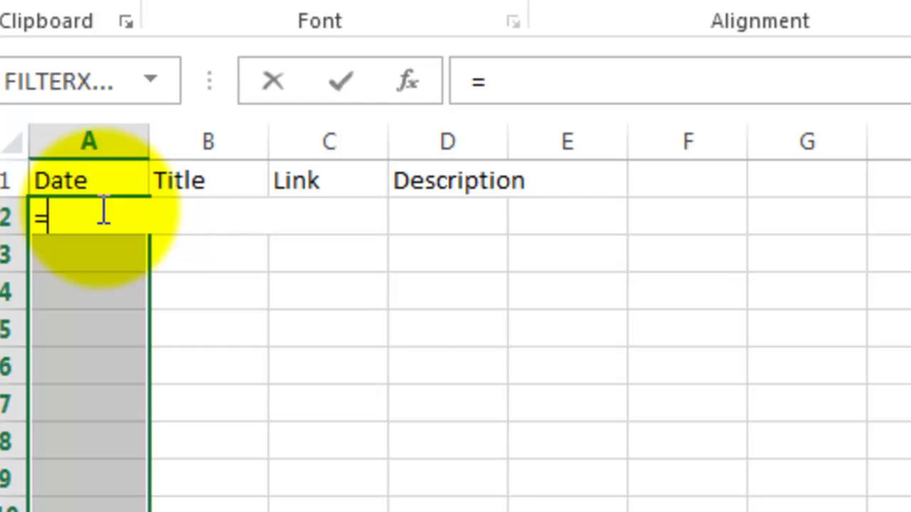
type("fi")
key("Tab")
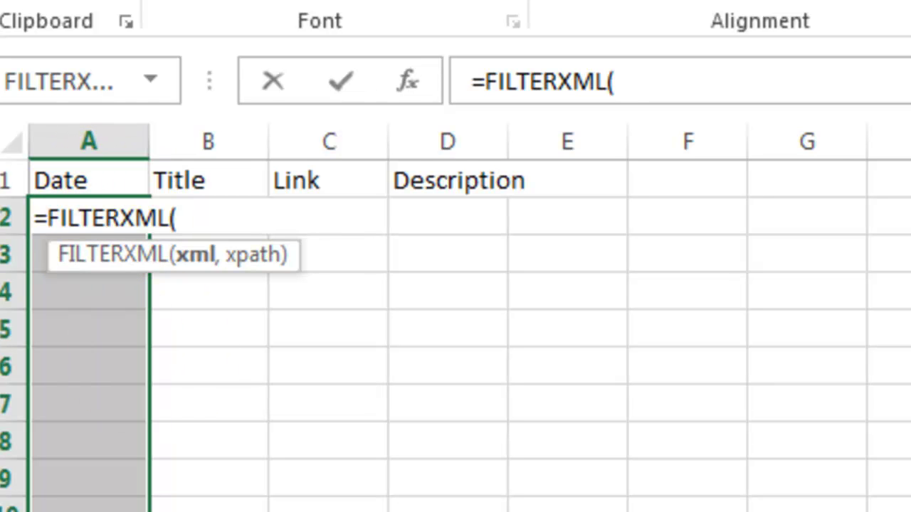
key("ctrl+Page_Up")
left_click(53, 219)
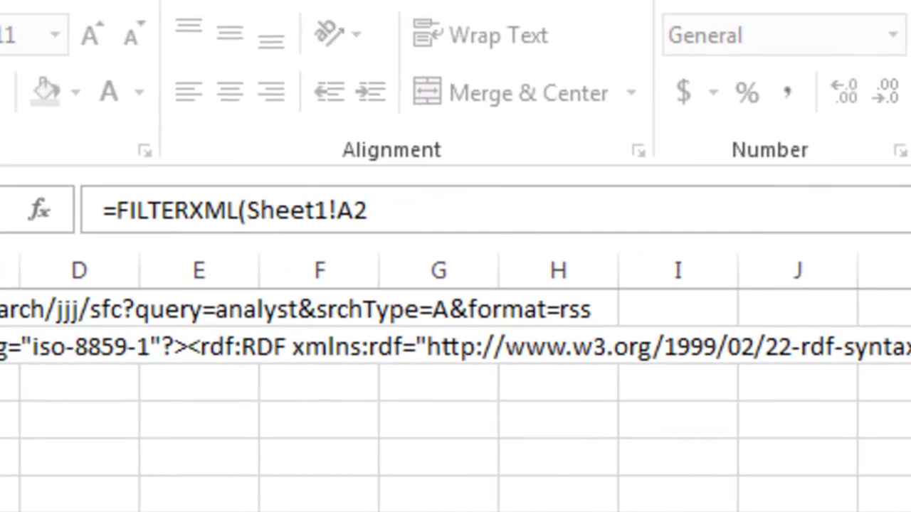
key("F4")
type(",\"")
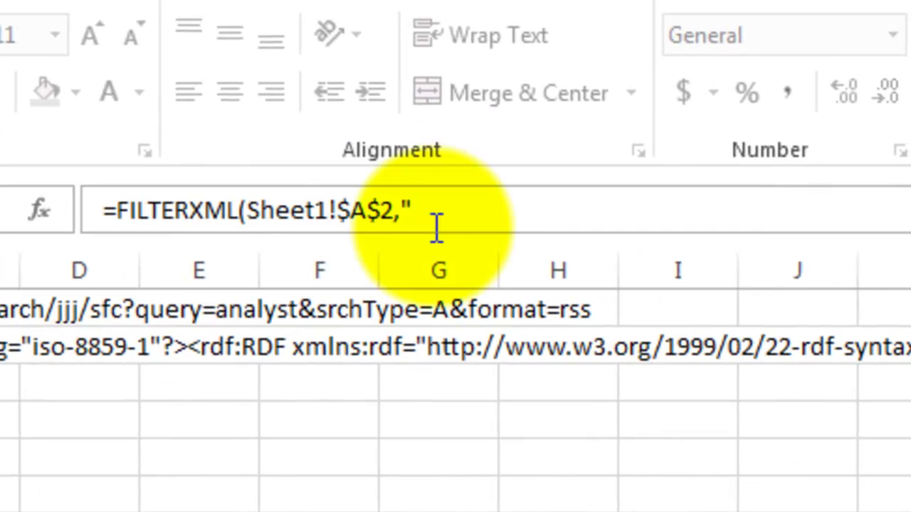
- Paste the copied XPath and edit it to "//item//dc:date" to close the formula
left_click(468, 209)
key("ctrl+v")
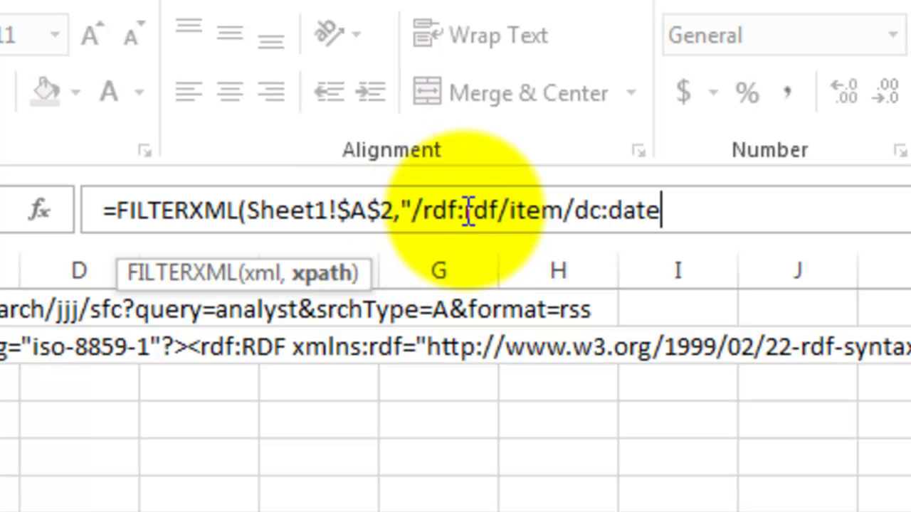
left_click(423, 211)
key("Delete")
key("Delete")
key("Delete")
key("Delete")
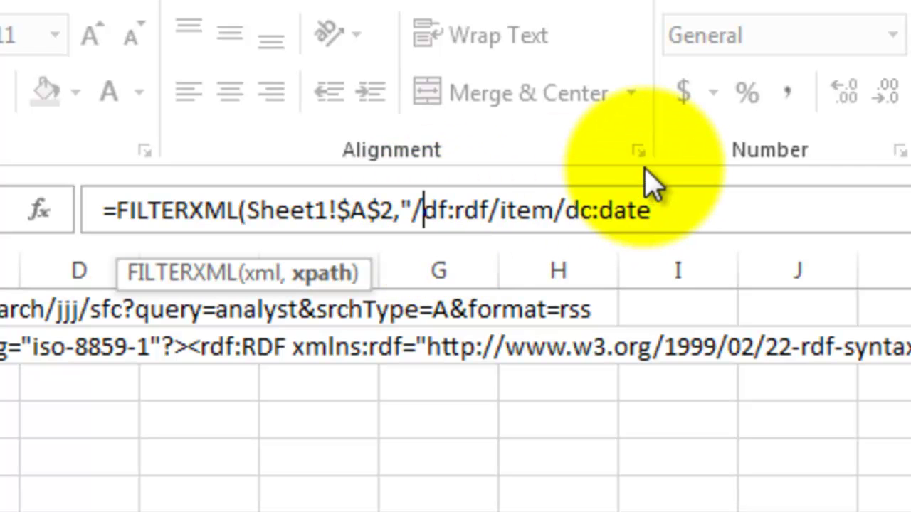
key("Delete")
key("Delete")
key("Delete")
key("Right")
key("Right")
key("Right")
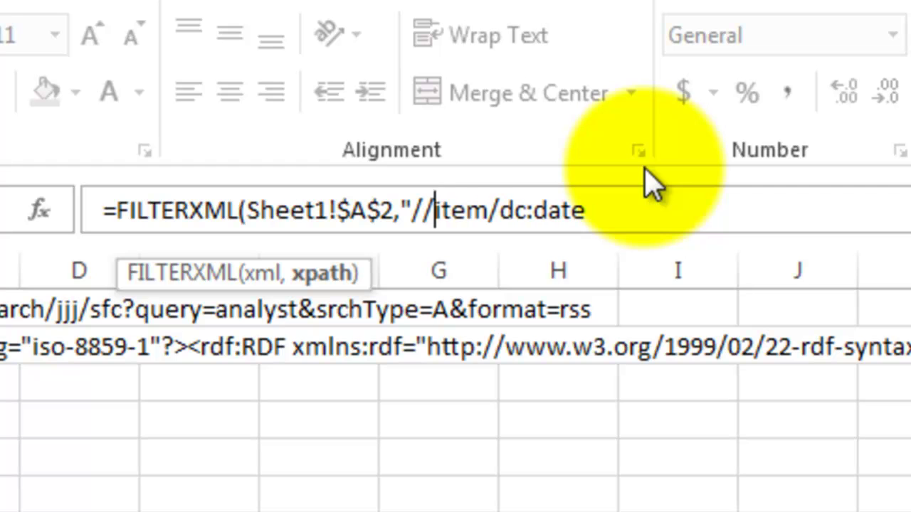
key("Right")
key("Right")
key("Right")
type("/")
key("End")
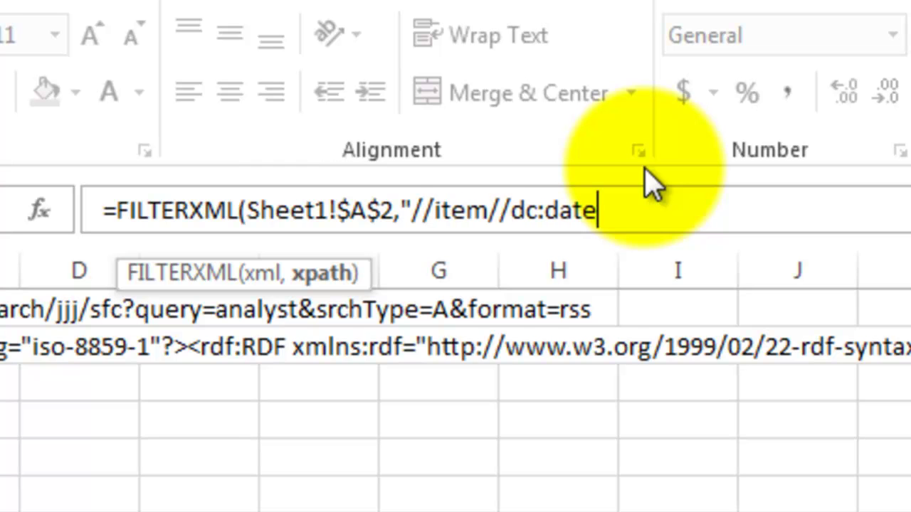
type("\")")
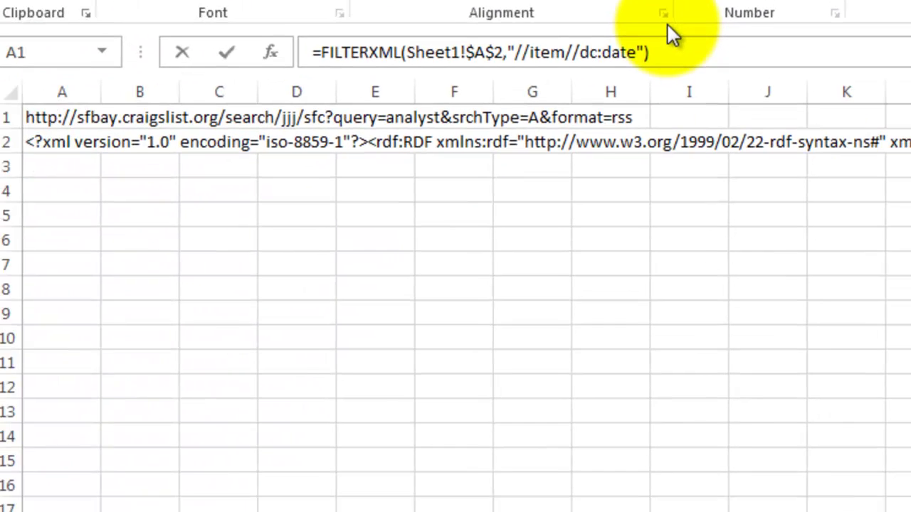
- Array-enter the date formula, autofit column A, and select B2:B26 for titles
key("ctrl+shift+Return")
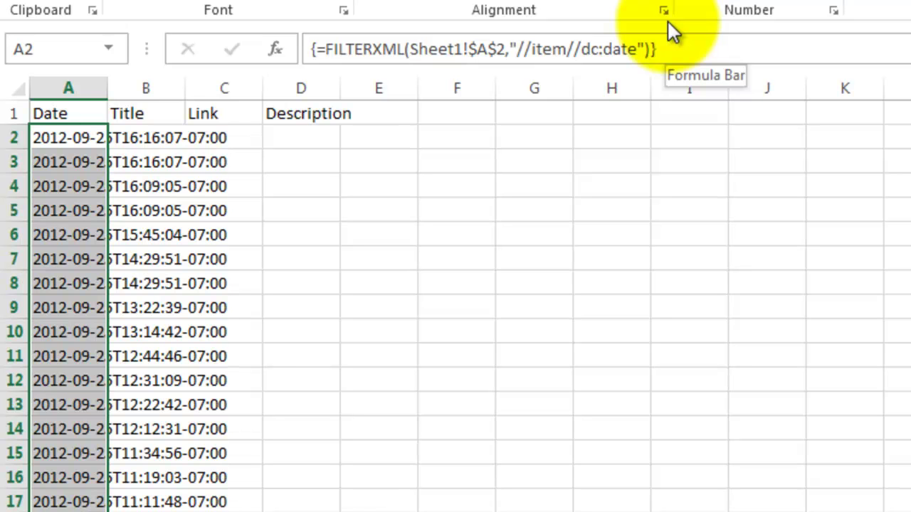
double_click(107, 88)
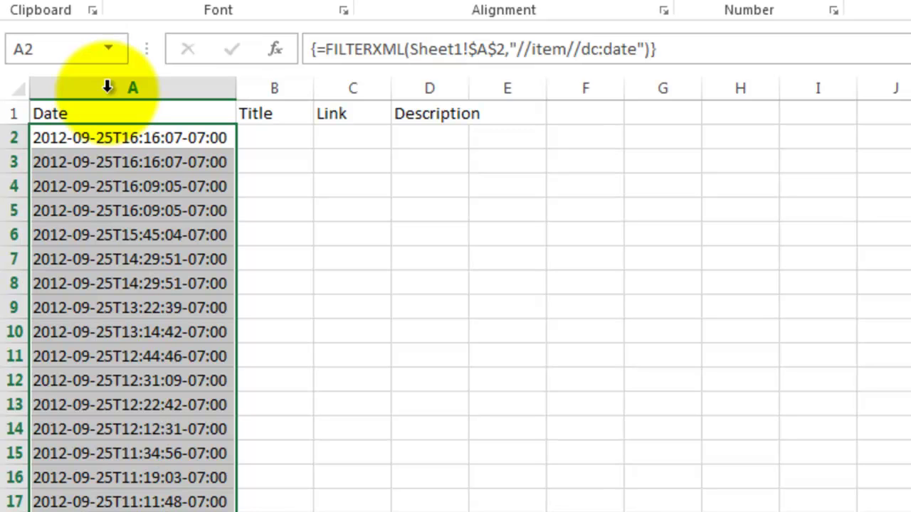
left_click(282, 140)
scroll(324, 343, "down", 4)
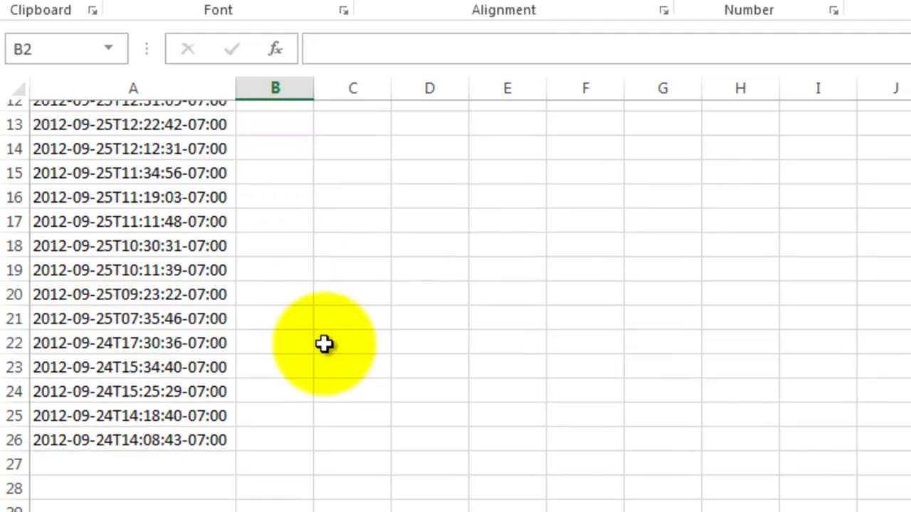
scroll(323, 344, "down", 4)
left_click_drag(275, 117, 275, 151)
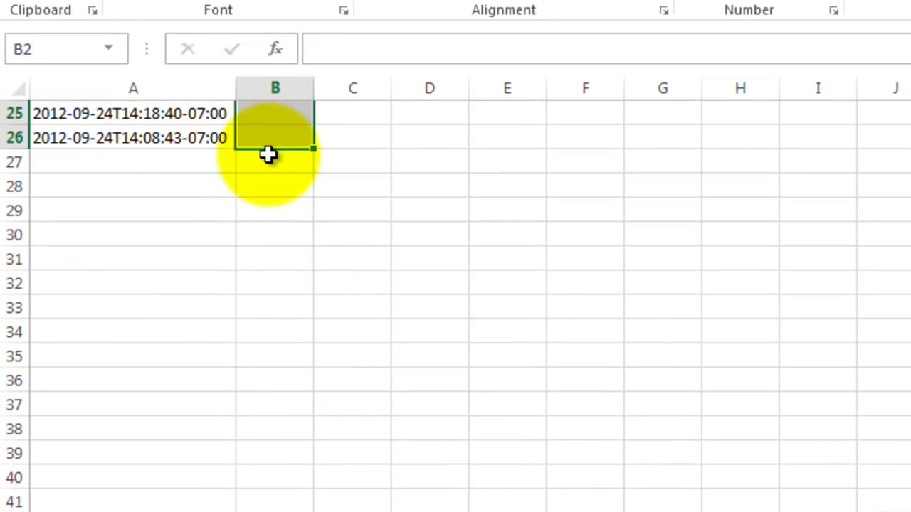
- Start a FILTERXML formula in B2:B26 on Sheet1!$A$2, trimming rdf:rdf from the path
type("=f")
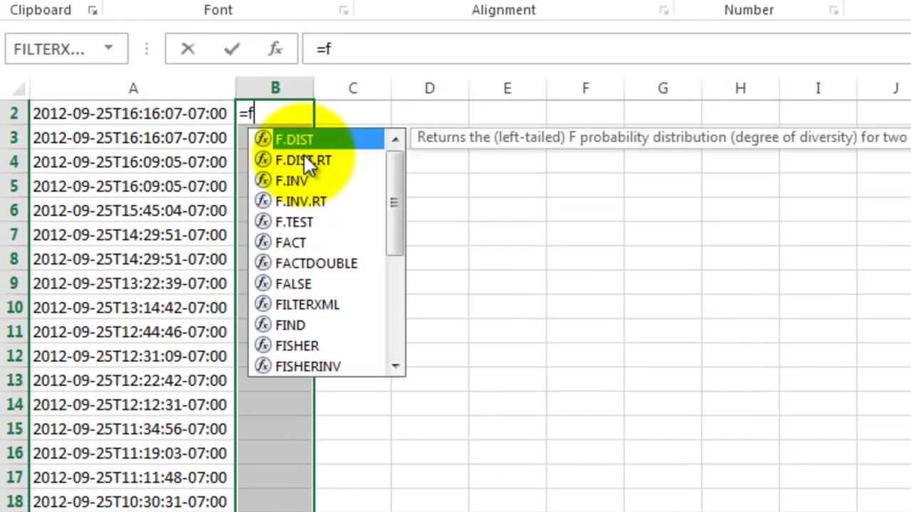
type("ilter")
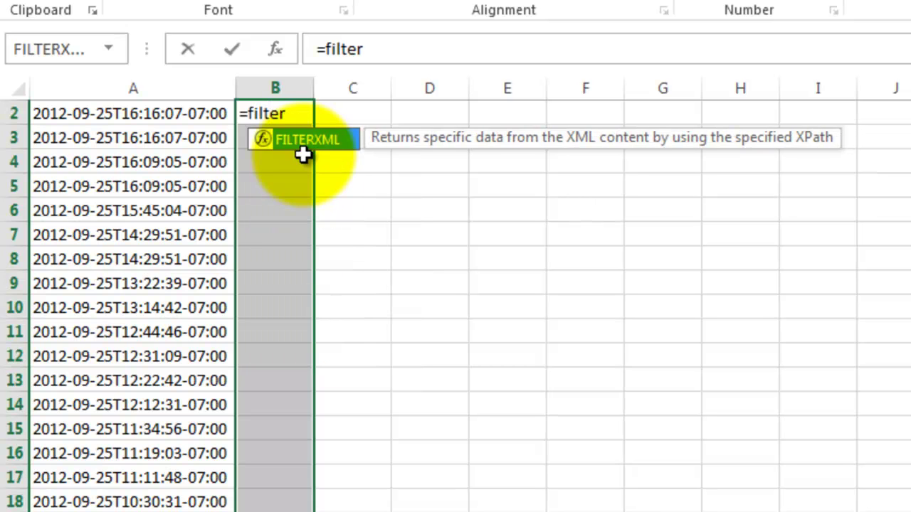
type("(")
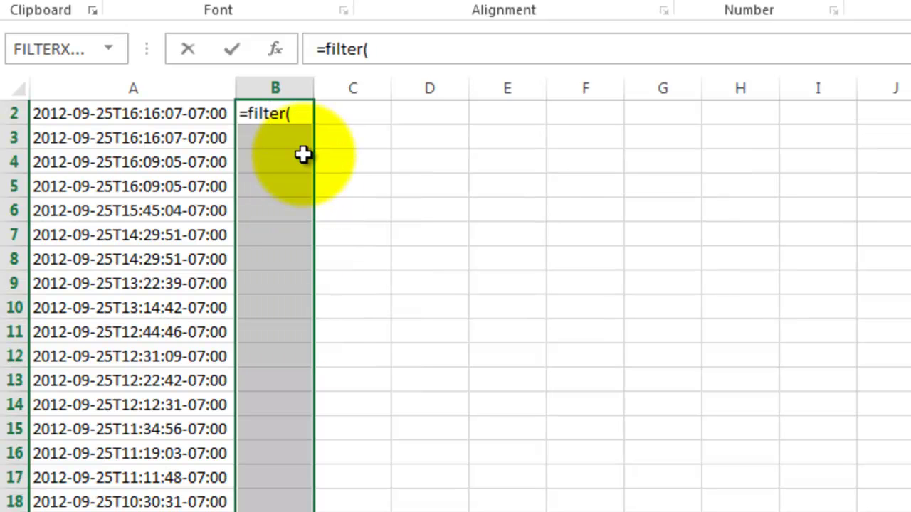
key("ctrl+Page_Up")
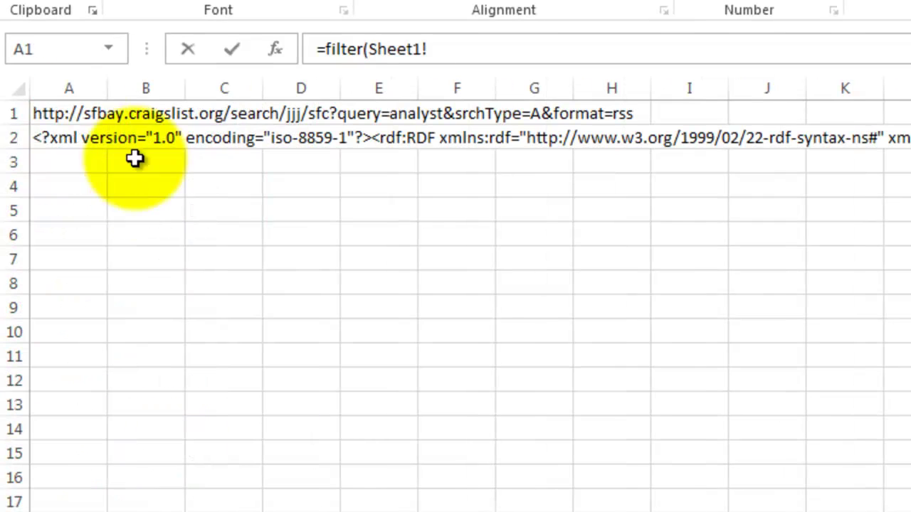
left_click(57, 136)
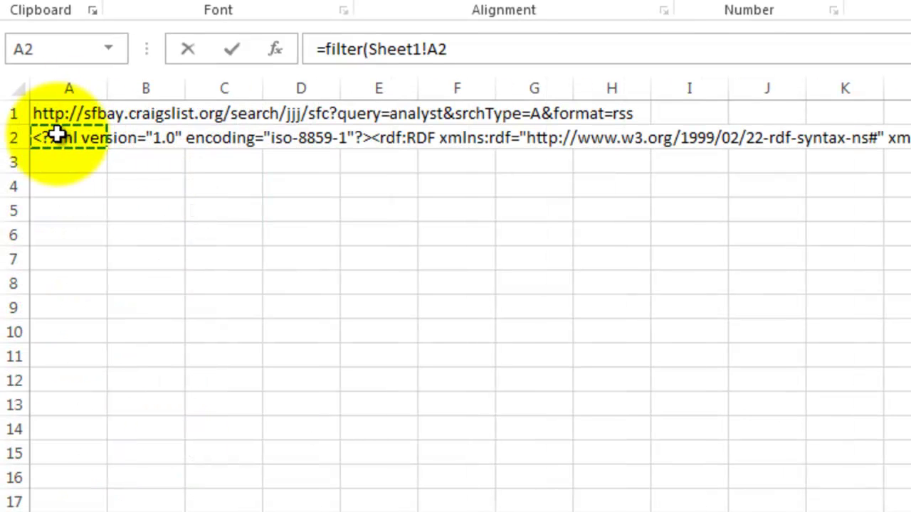
key("F4")
type(",\"/rdf:rdf/item/dc:date")
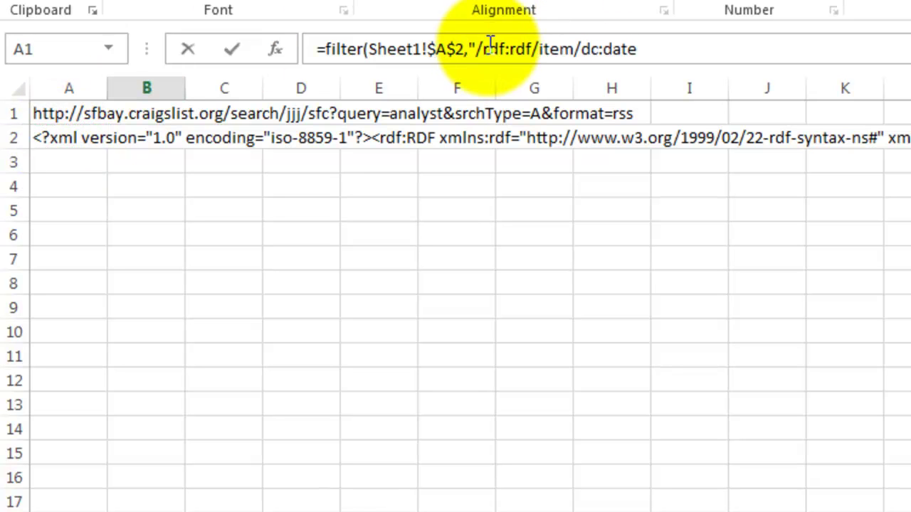
left_click_drag(482, 49, 534, 49)
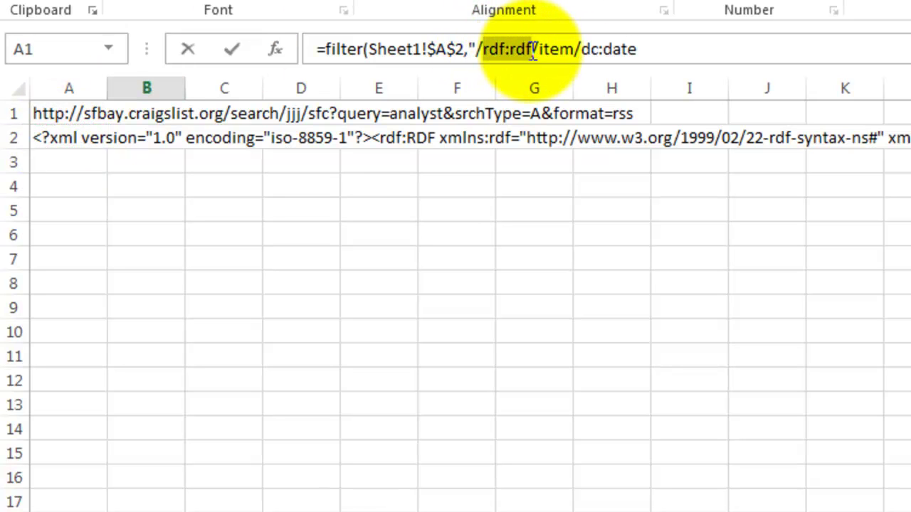
key("Delete")
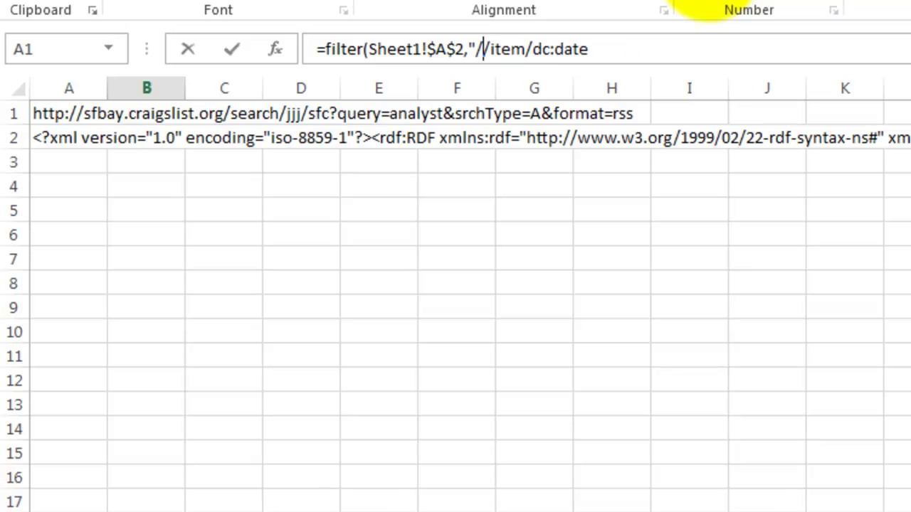
key("Right")
key("Right")
key("Right")
key("Right")
key("Right")
key("Right")
key("Right")
key("Right")
key("Right")
key("Right")
key("Right")
key("Right")
key("Right")
type(")")
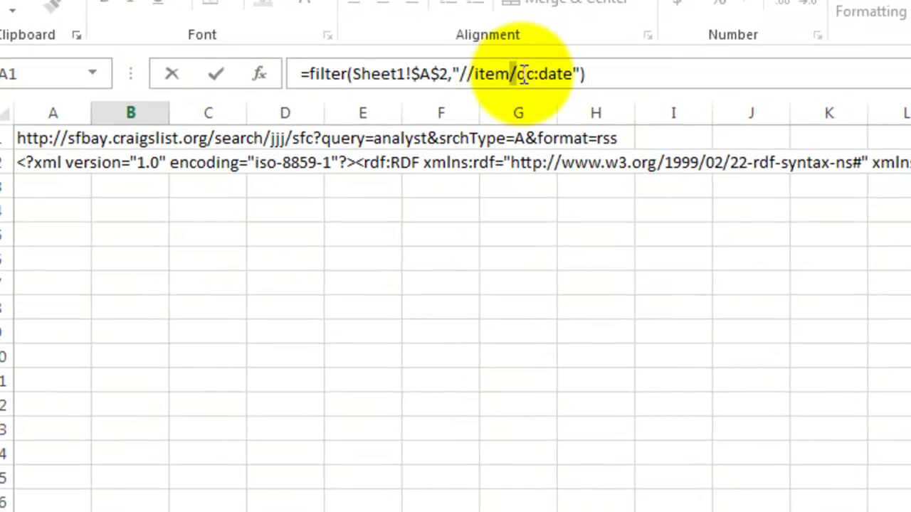
- Change the path to "//item//title" and array-enter it to list the job titles
left_click_drag(559, 92, 575, 92)
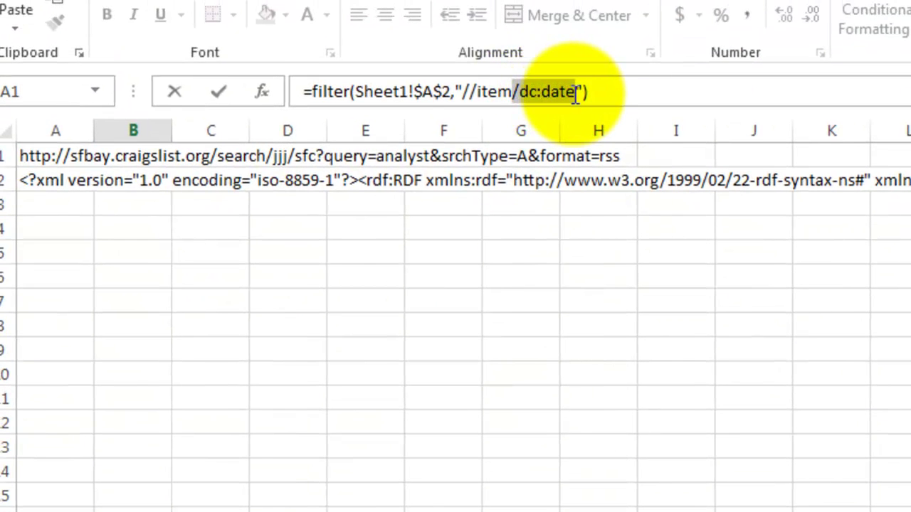
type("//")
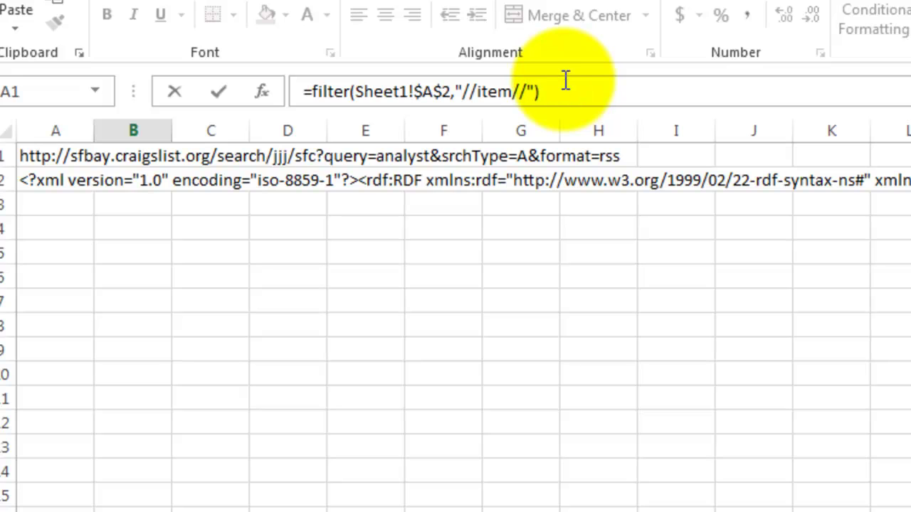
type("t9")
key("BackSpace")
type("itle")
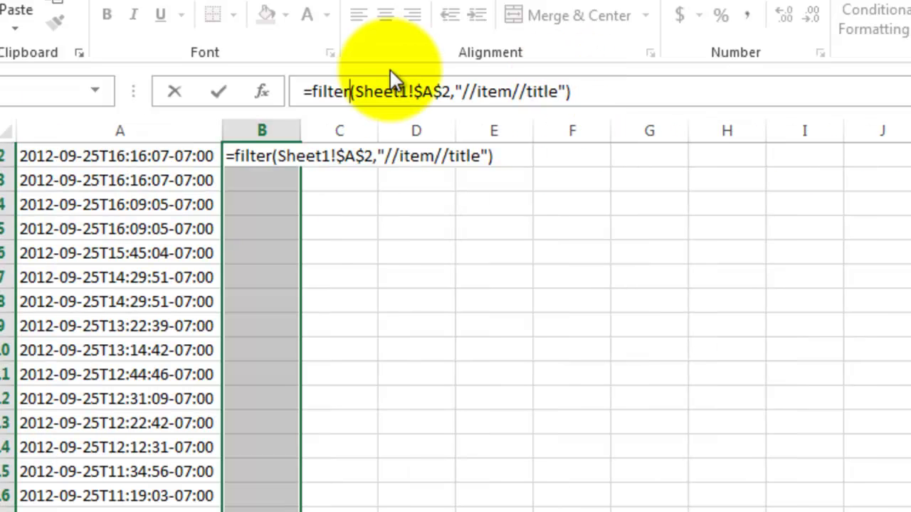
type("xml")
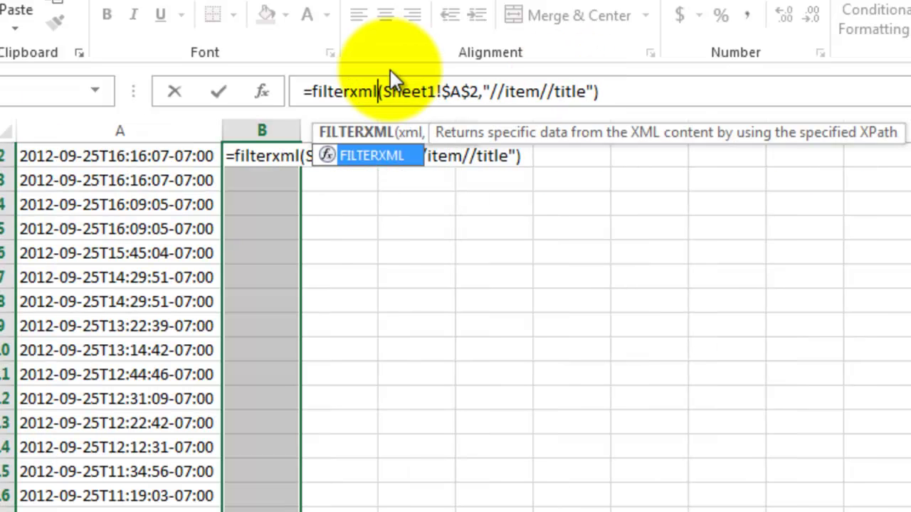
key("ctrl+shift+Return")
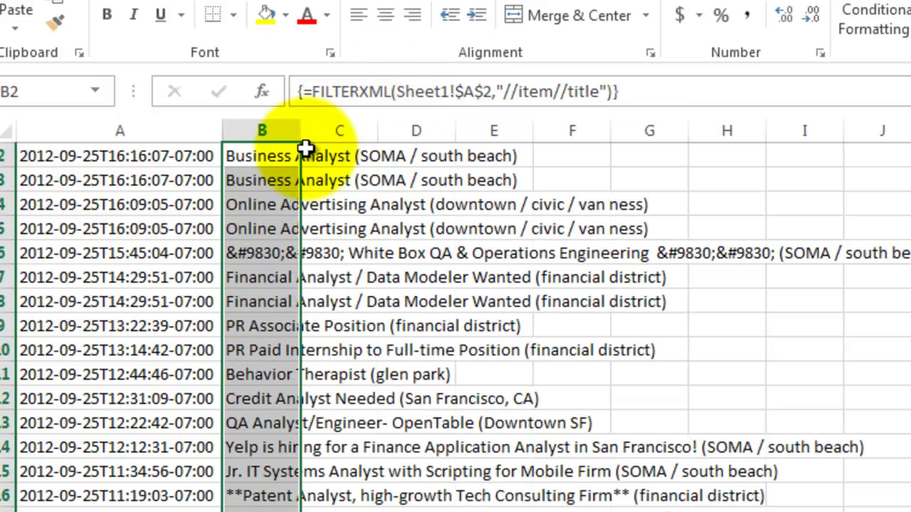
- Autofit column B, select the Link range, and start =FILTERXML(Sheet1!$A$2
double_click(301, 132)
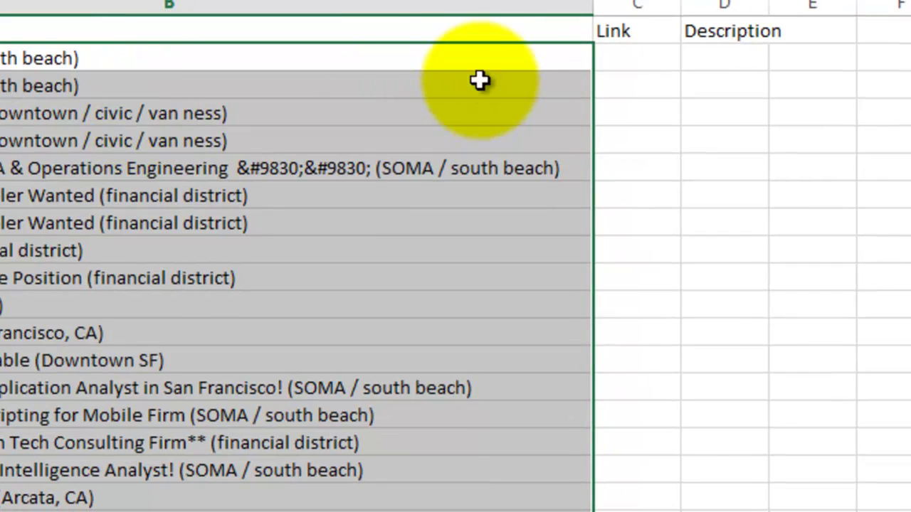
left_click_drag(630, 57, 659, 471)
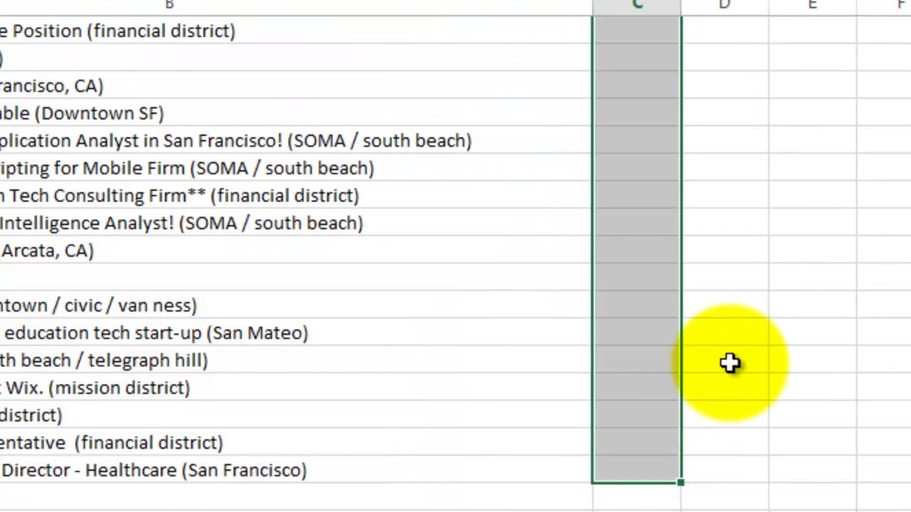
type("=filte")
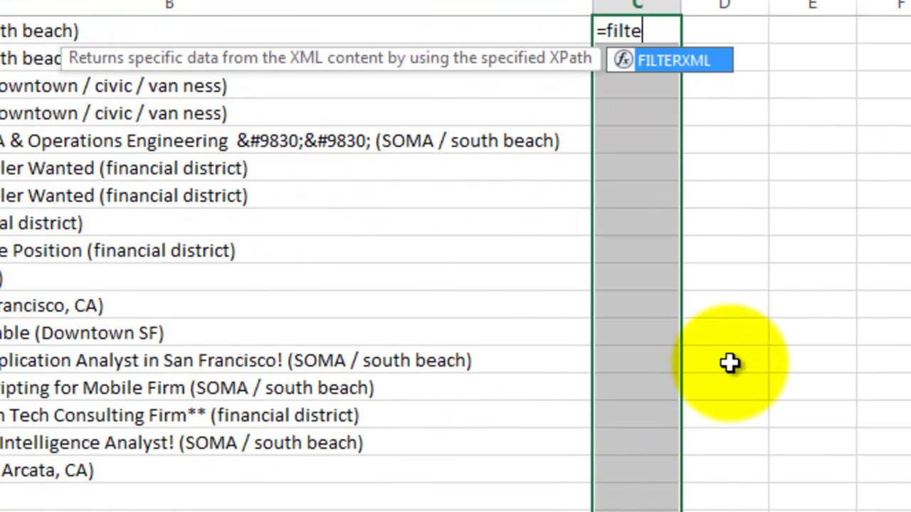
type("r")
key("Tab")
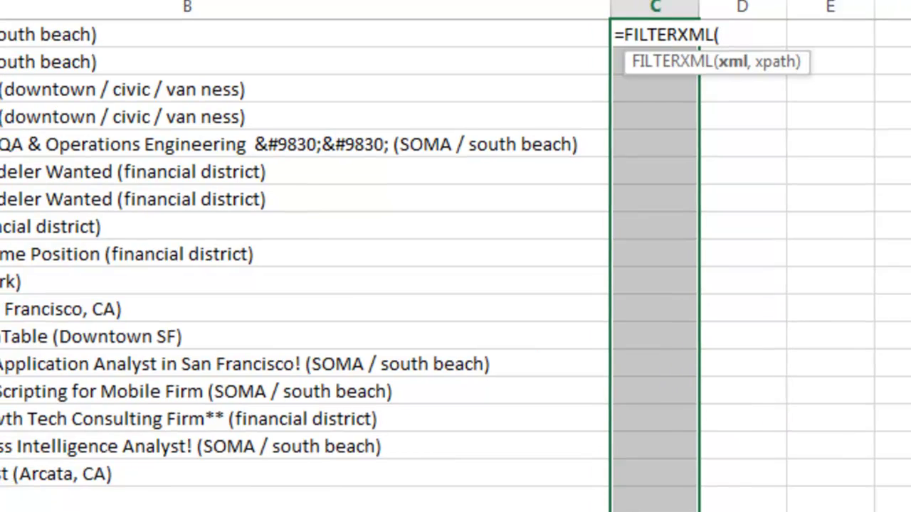
key("ctrl+Page_Up")
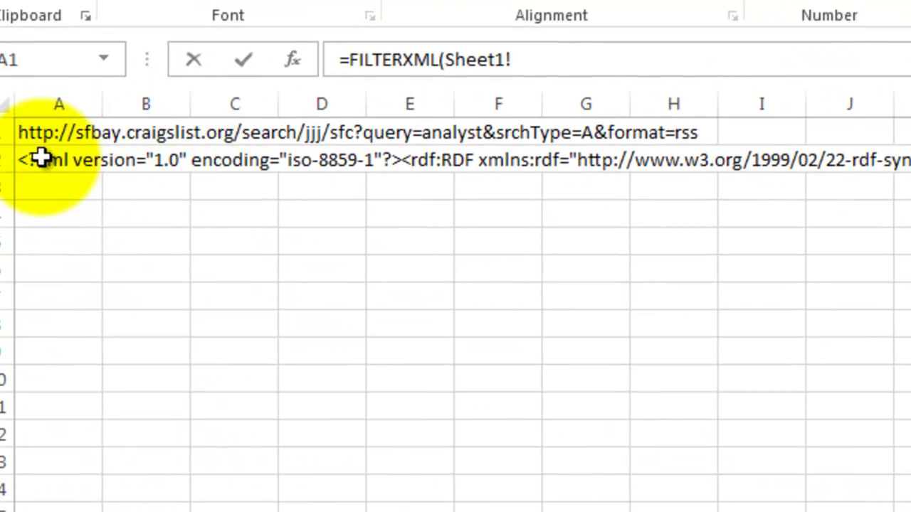
left_click(41, 158)
key("F4")
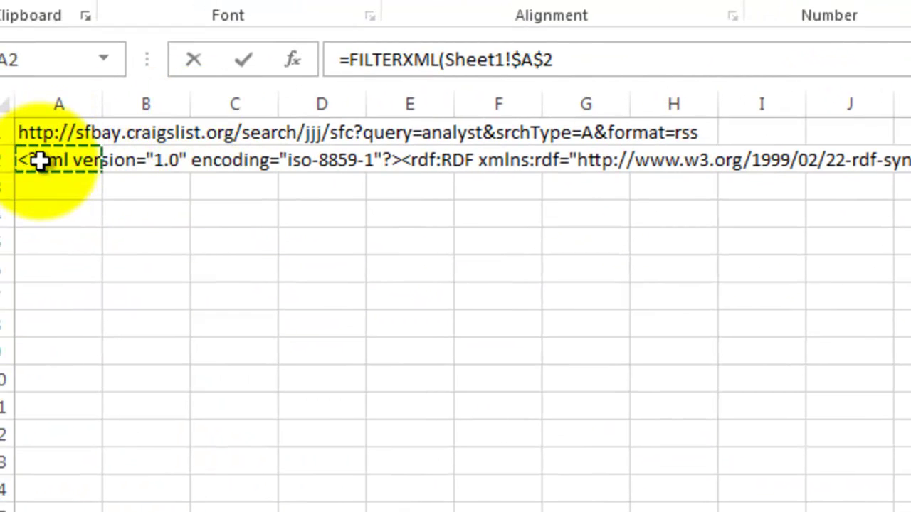
- Set the path to "//item//link" and array-enter it to list the posting URLs
type(",")
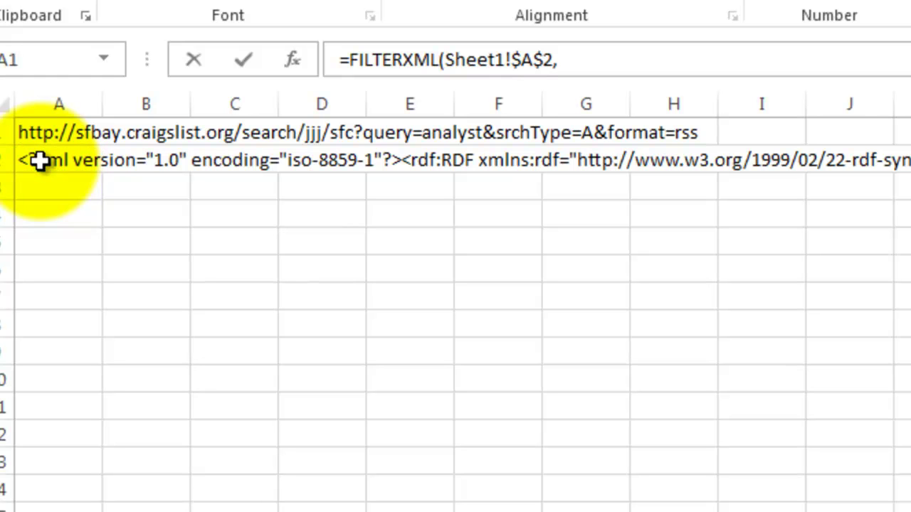
type("\"/rdf:rdf/item/dc:date")
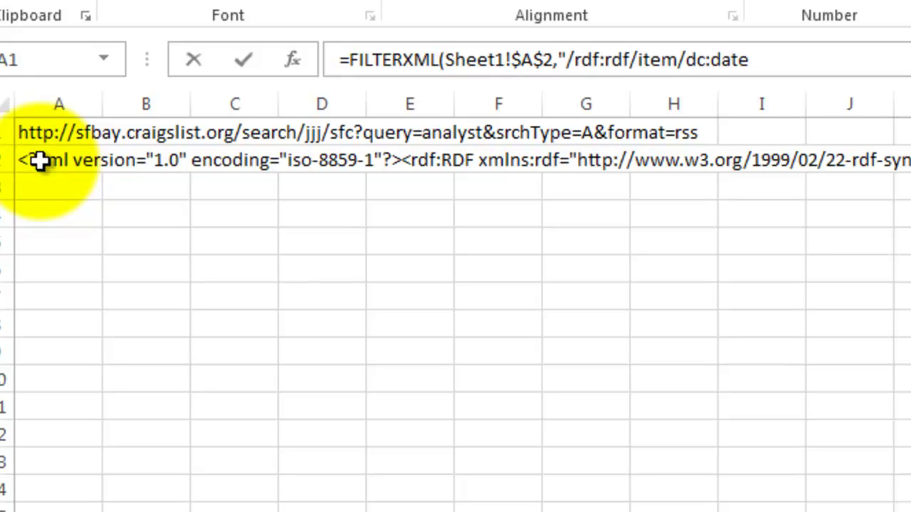
type("\")")
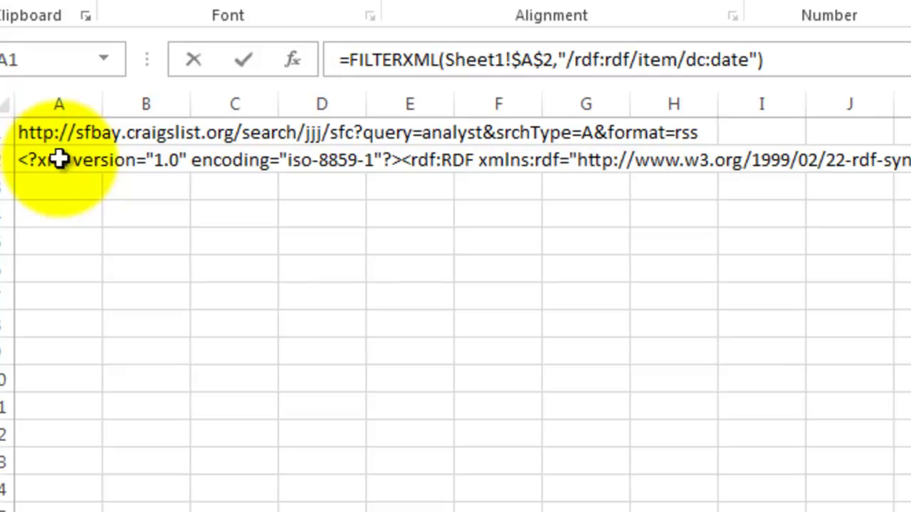
left_click_drag(567, 60, 632, 61)
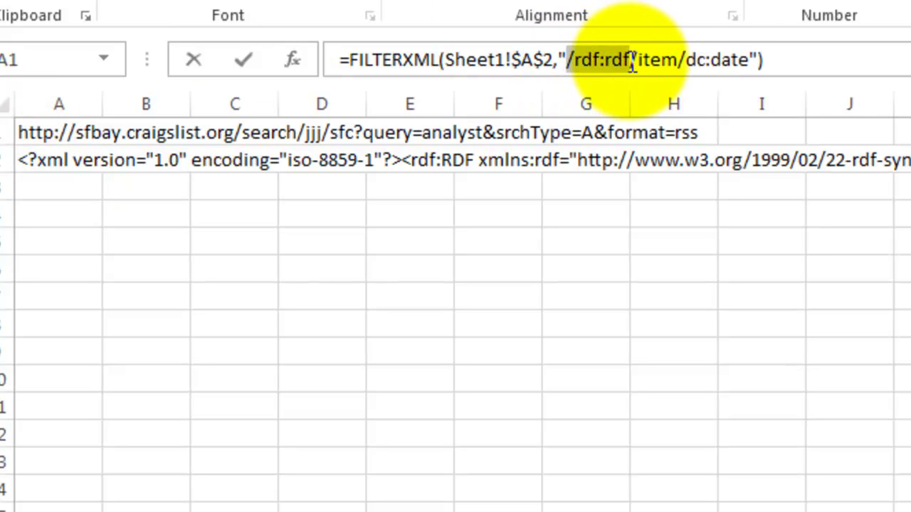
key("Delete")
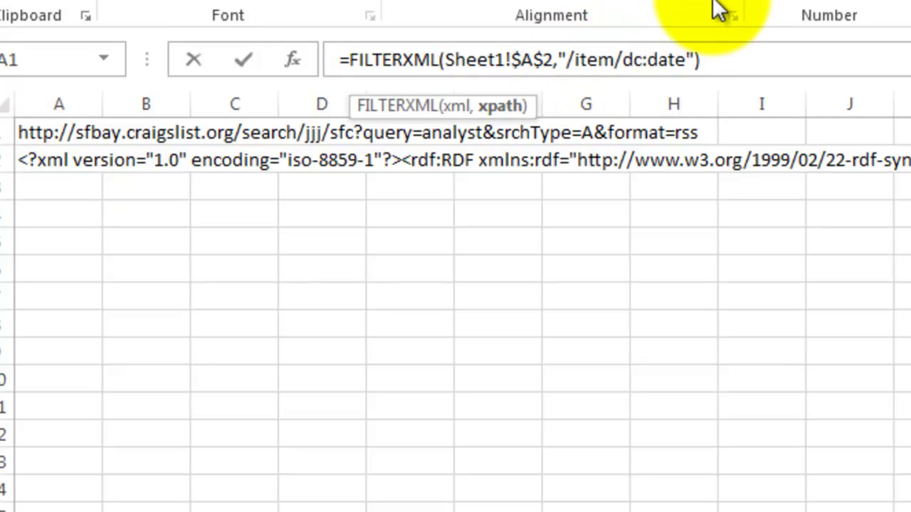
type("/")
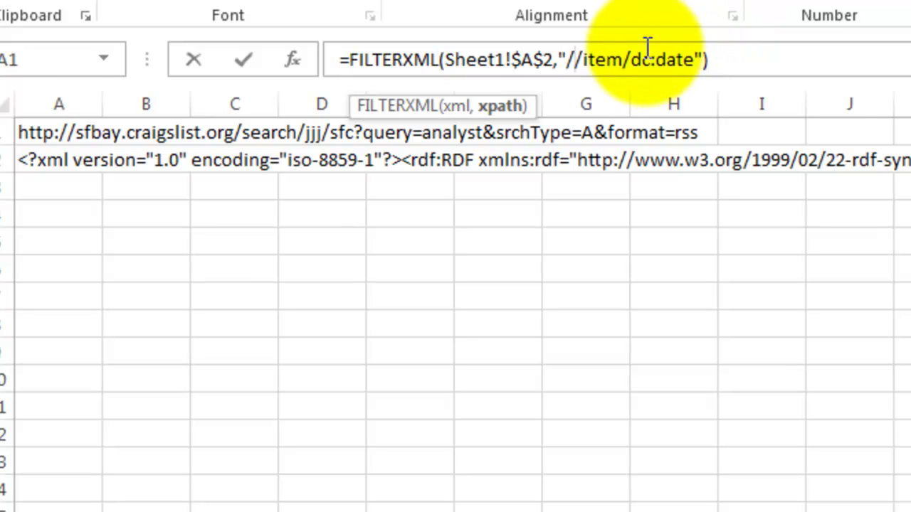
type("/")
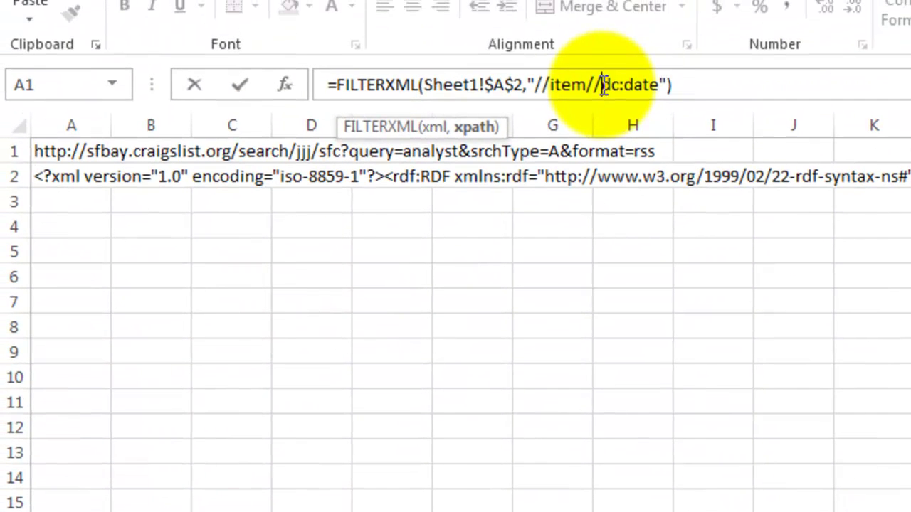
left_click_drag(600, 85, 661, 85)
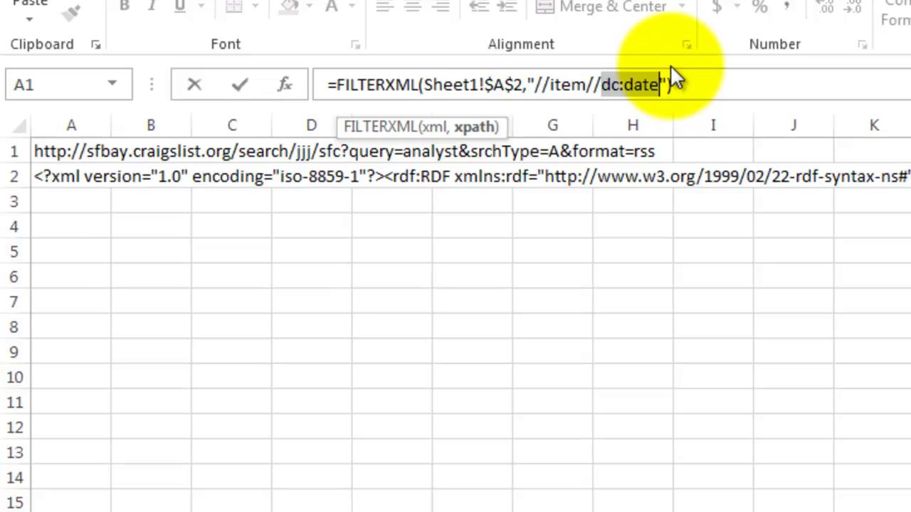
type("link")
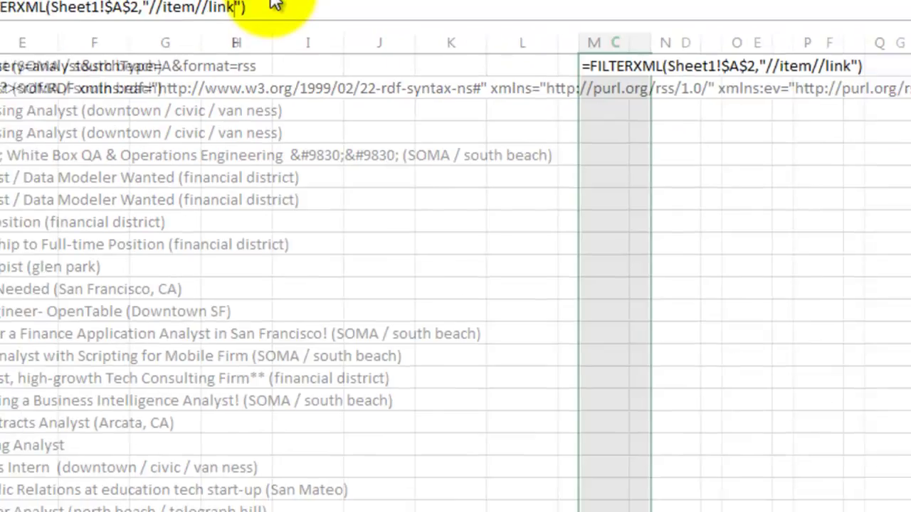
key("ctrl+shift+Return")
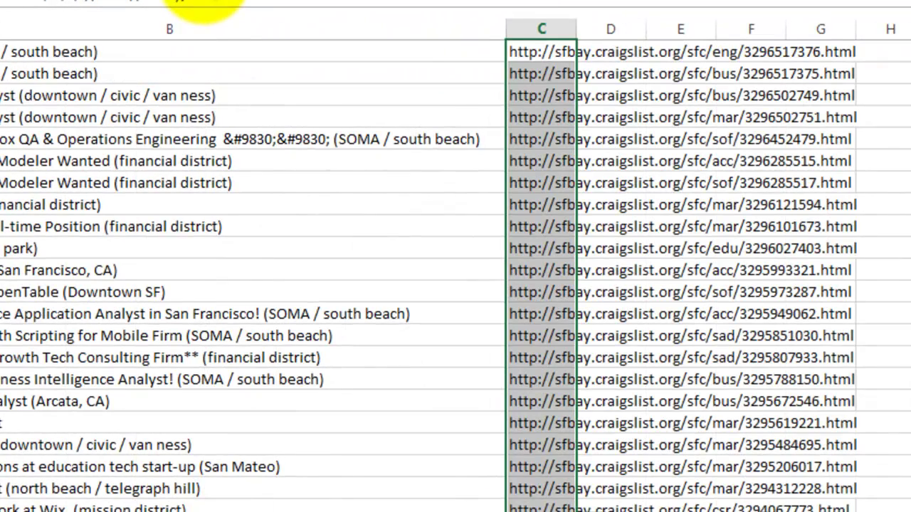
- Autofit column C, select D2:D26, and begin typing =filterxml(
double_click(576, 28)
scroll(898, 507, "right", 3)
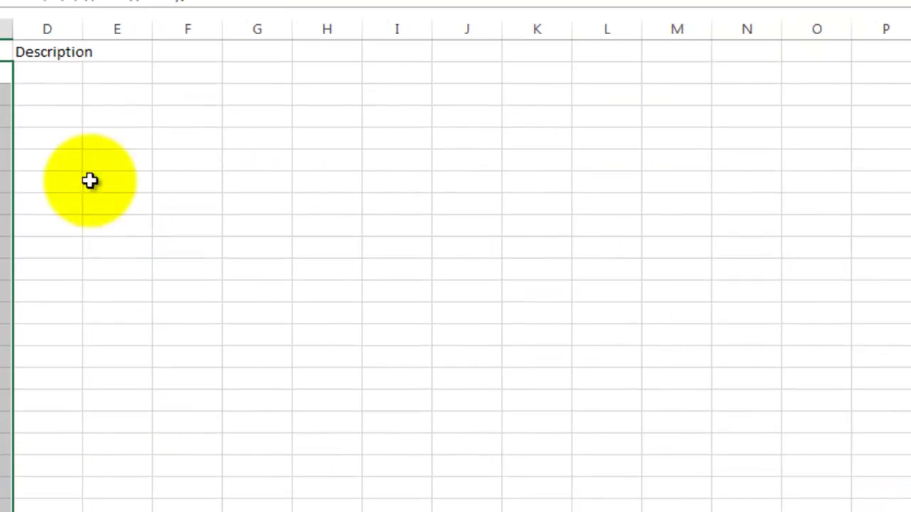
left_click(65, 74)
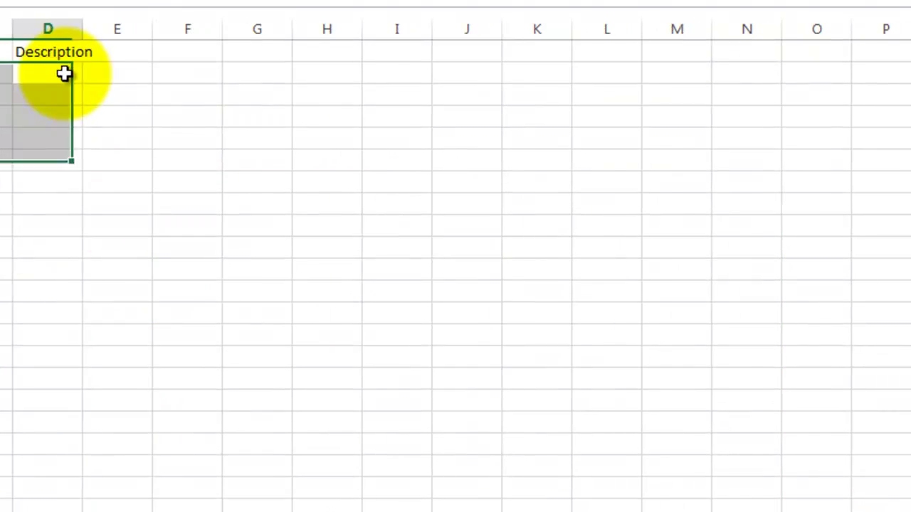
scroll(61, 337, "down", 3)
left_click(57, 399, "shift")
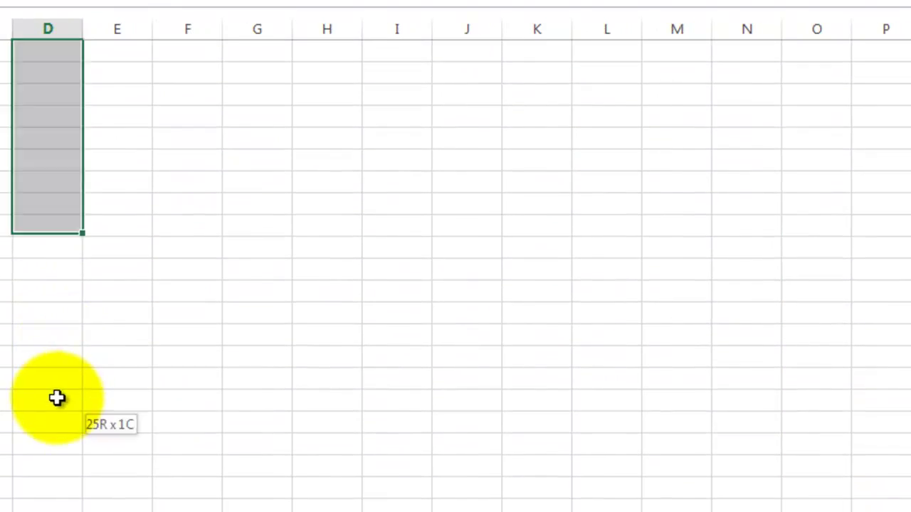
type("=fo")
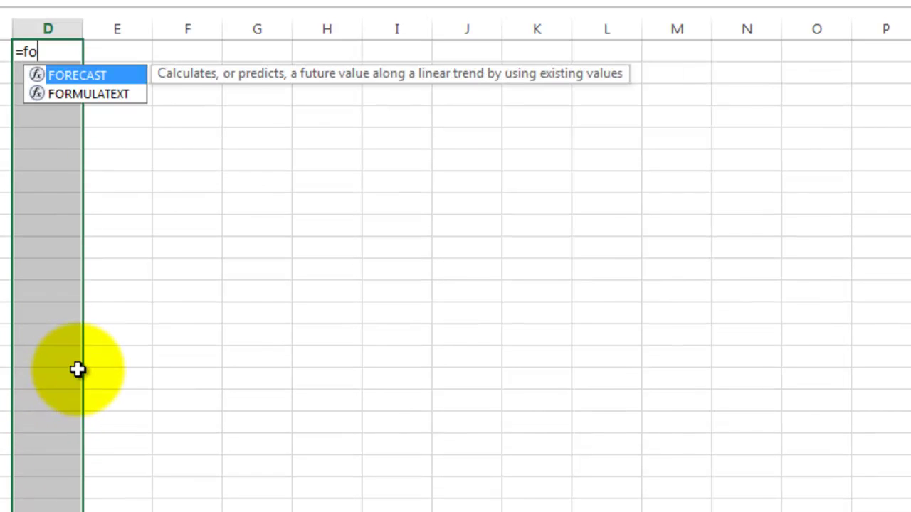
key("BackSpace")
type("ilterxml")
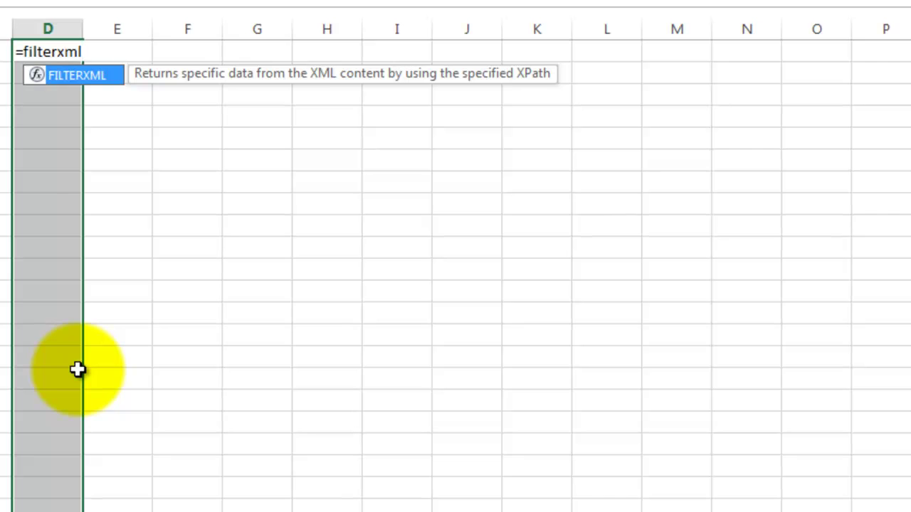
type("(")
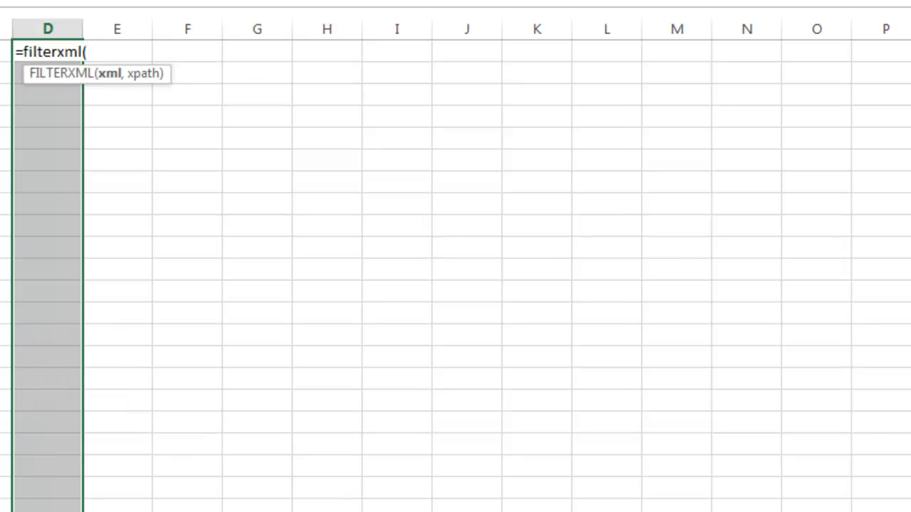
- Reference Sheet1!$A$2 and edit the path toward "//item//dc:date" in the Description formula
key("ctrl+Page_Up")
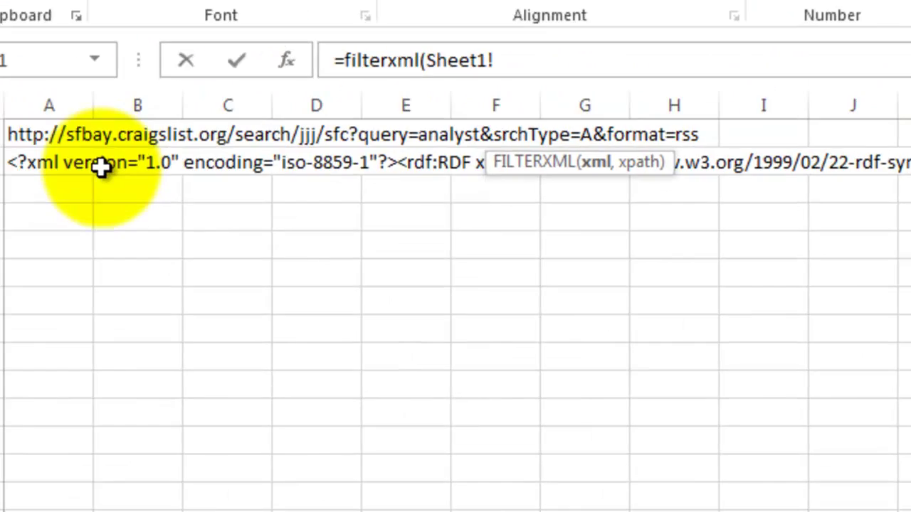
left_click(74, 181)
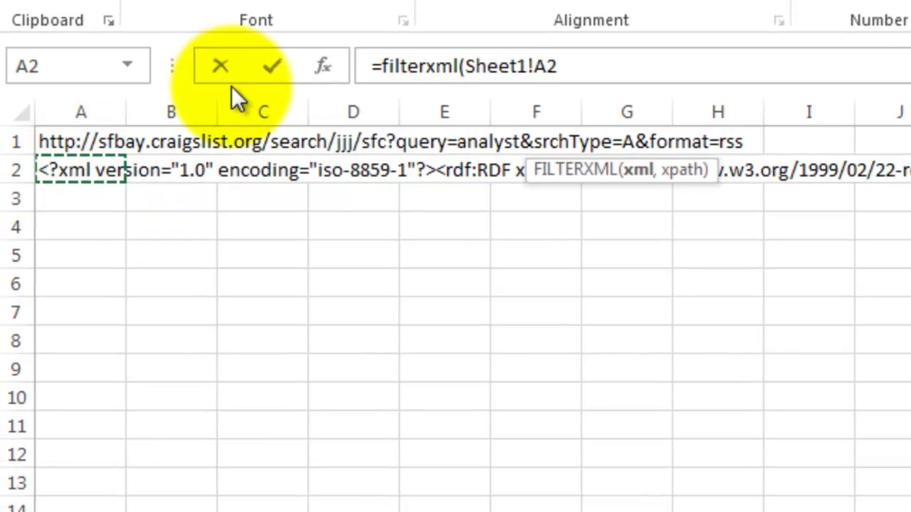
key("F4")
type(",\"")
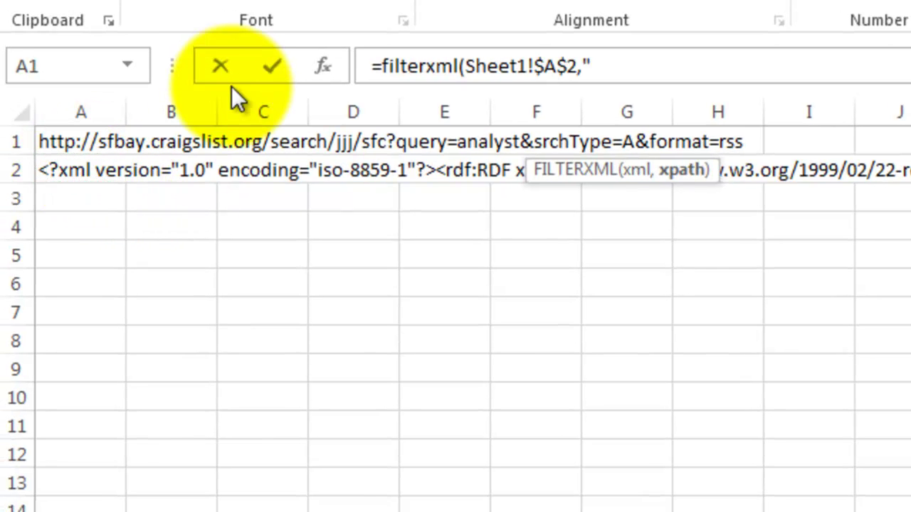
type("/rdf:rdf/item/dc:date\")")
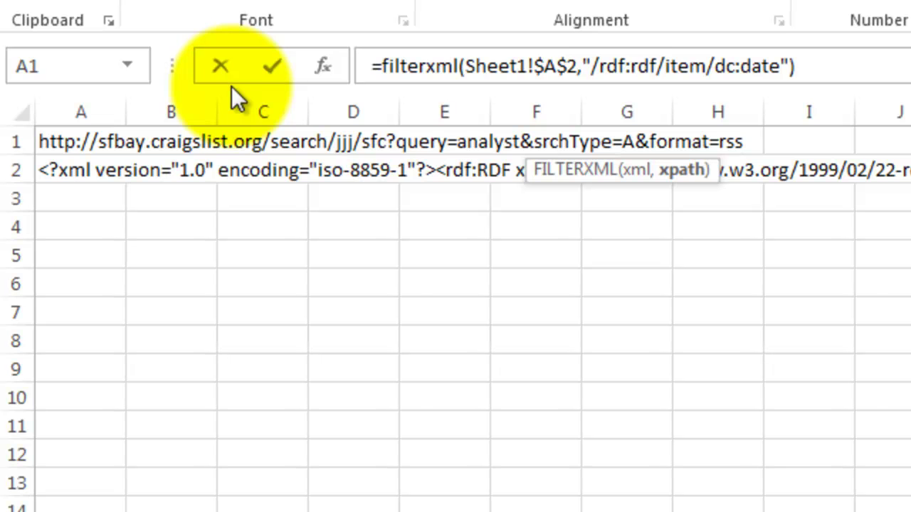
left_click(601, 66)
left_click_drag(628, 72, 652, 71)
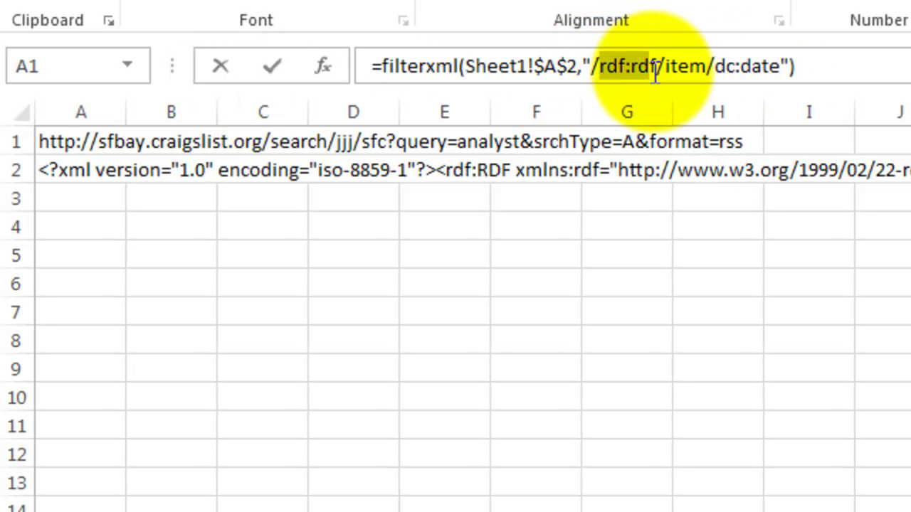
key("Delete")
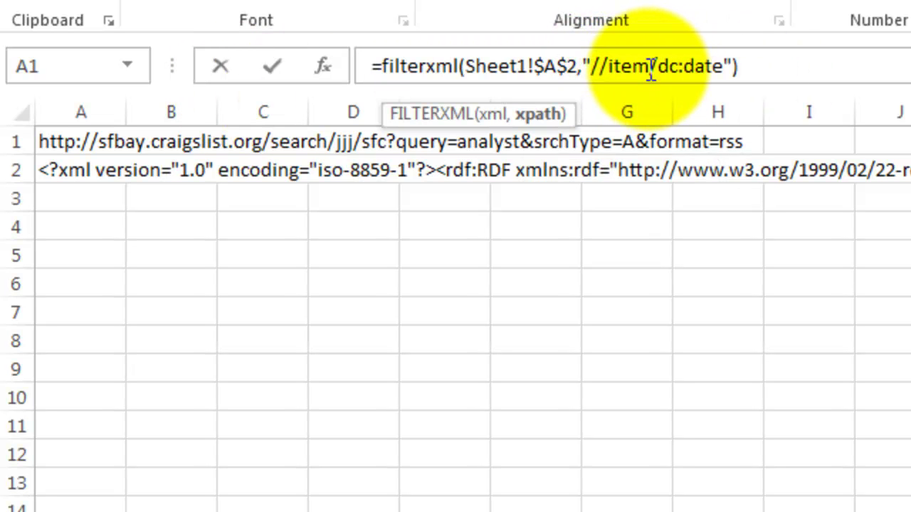
left_click(650, 67)
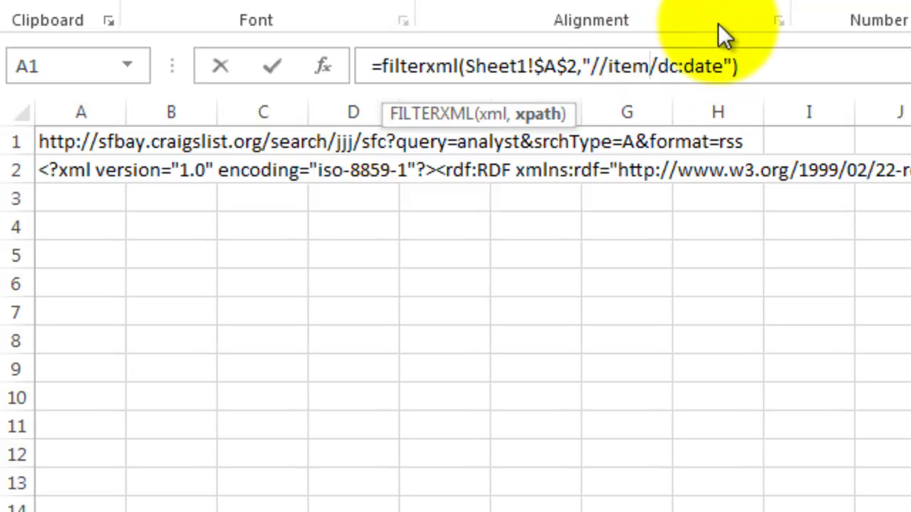
type("/")
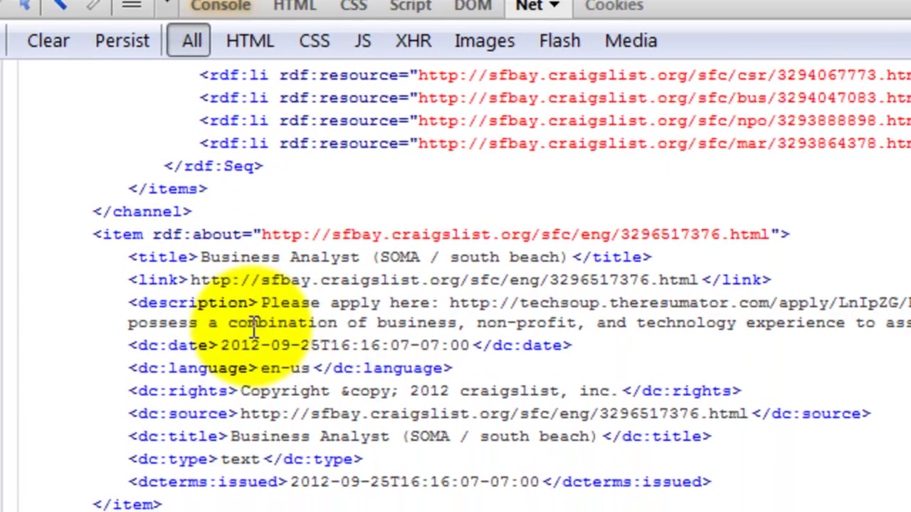
mouse_move(202, 308)
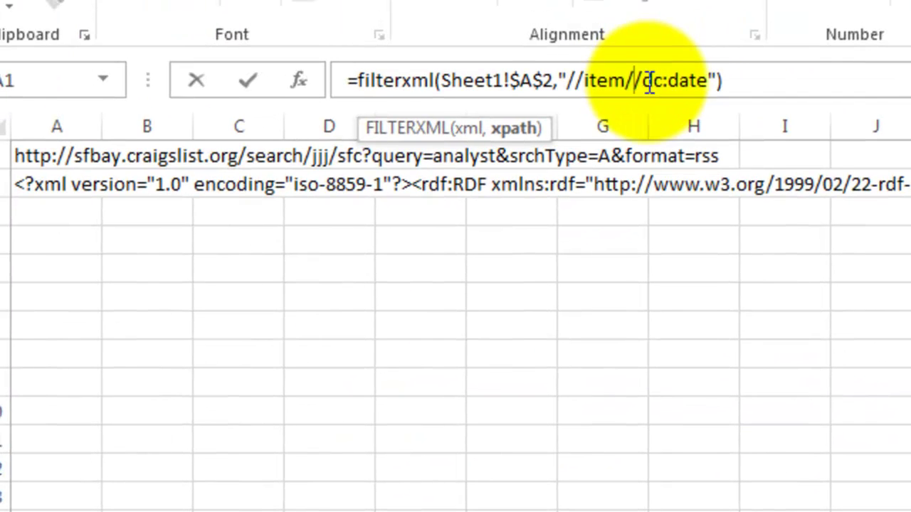
left_click_drag(642, 80, 708, 89)
- Switch the path to "//item//description", array-enter it, and autofit column D
type("descr")
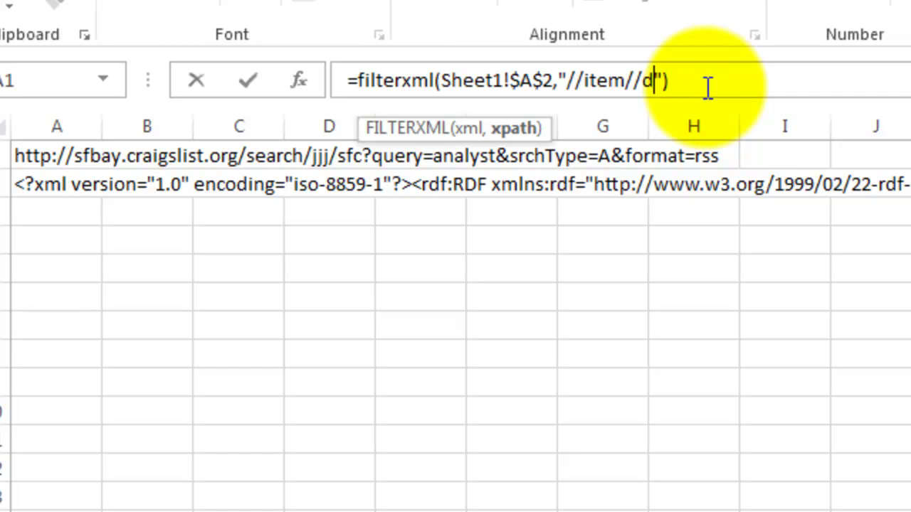
type("iption")
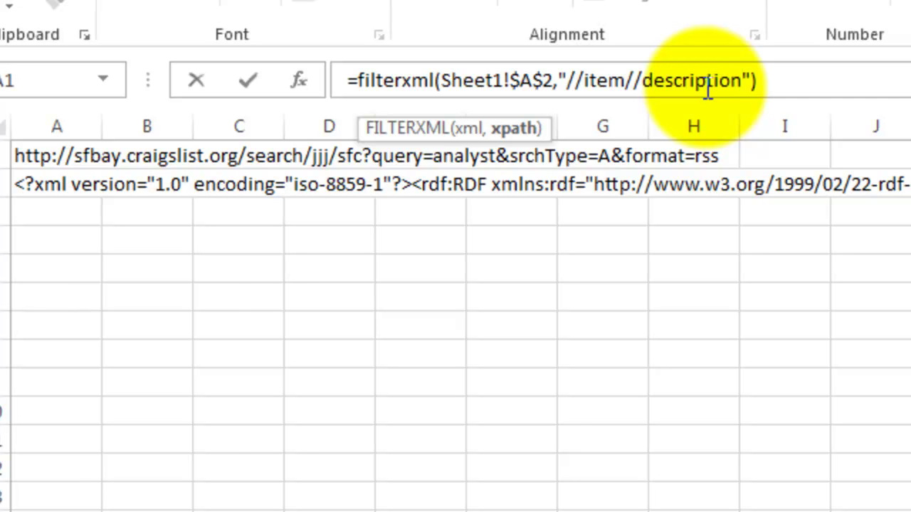
key("ctrl+shift+Return")
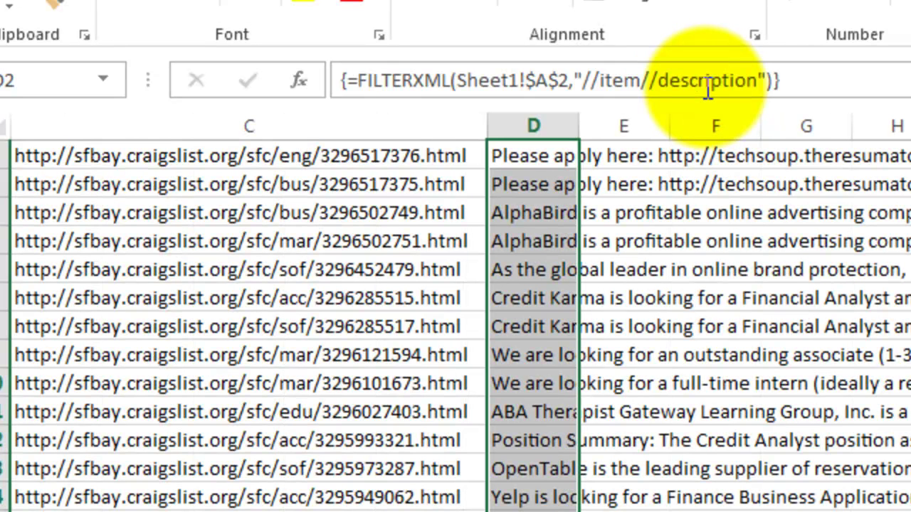
double_click(580, 126)
scroll(541, 468, "up", 1)
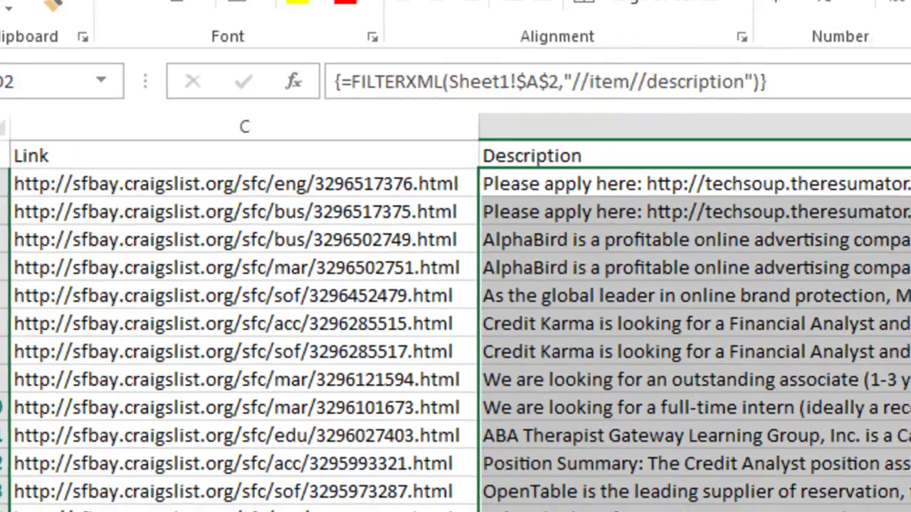
scroll(646, 485, "left", 4)
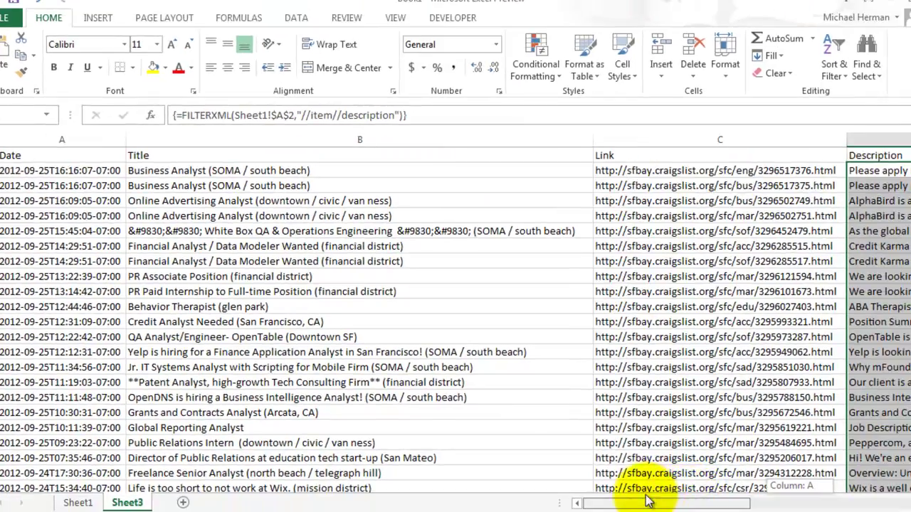